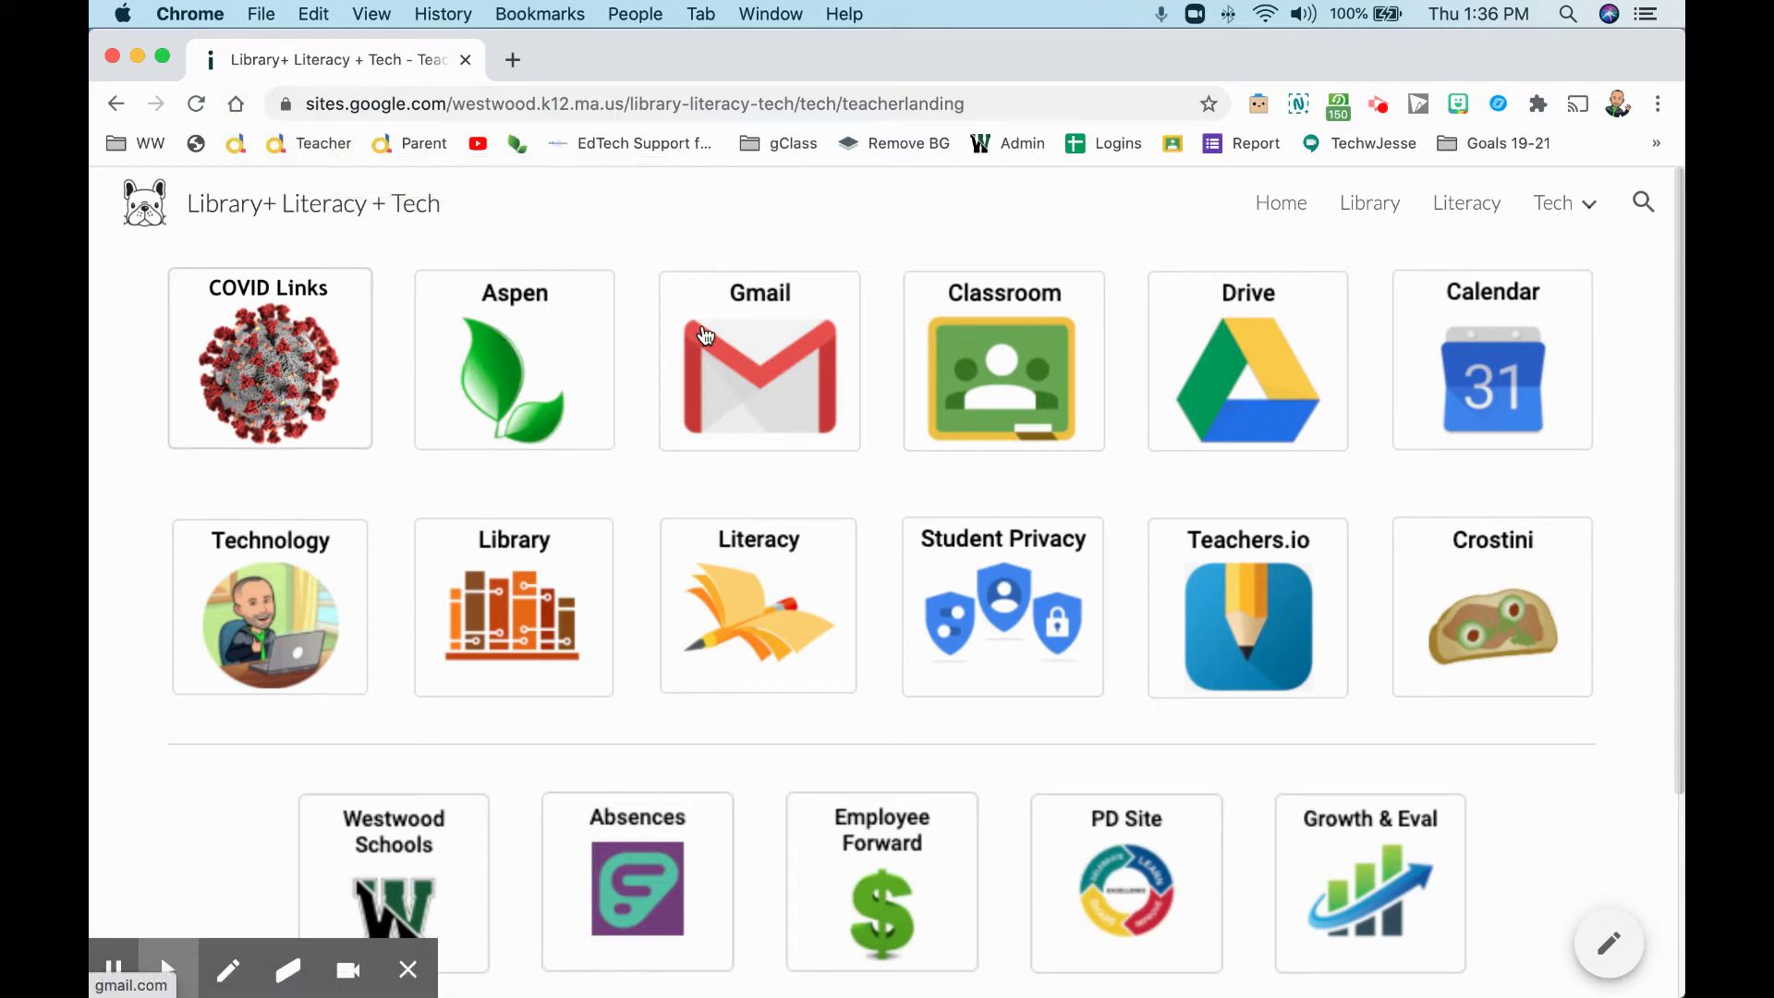
scroll(867, 436, "down", 5)
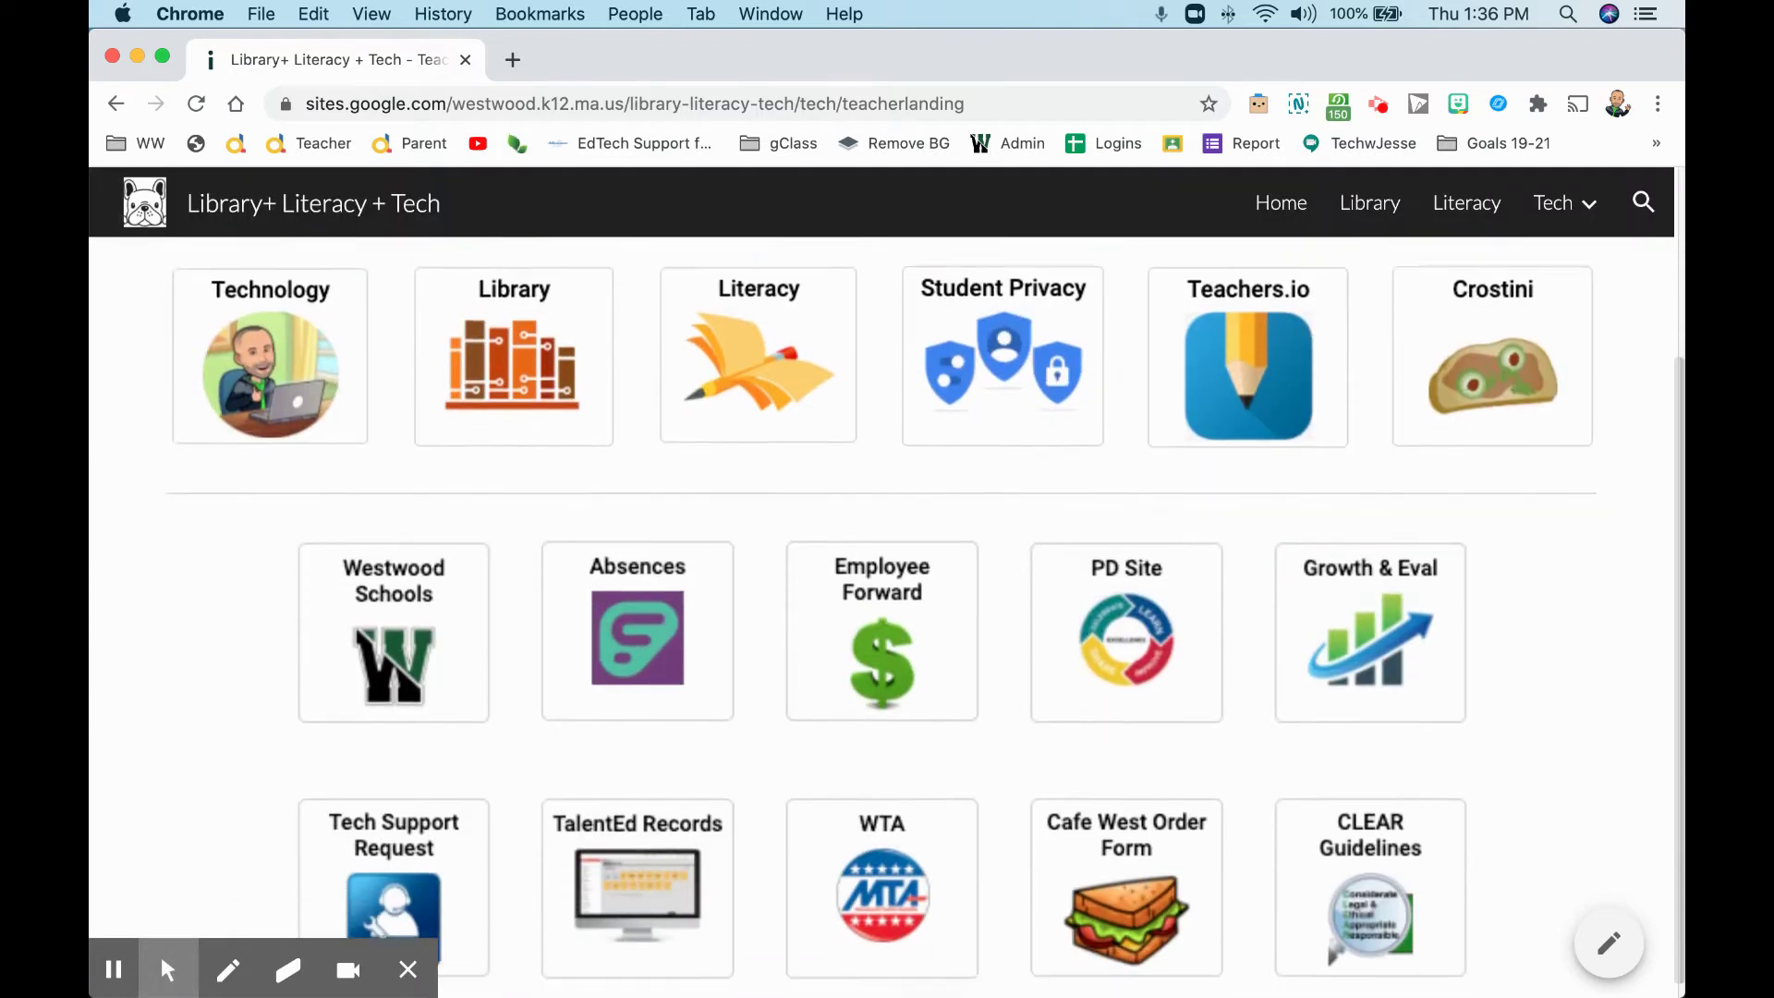
scroll(874, 435, "up", 3)
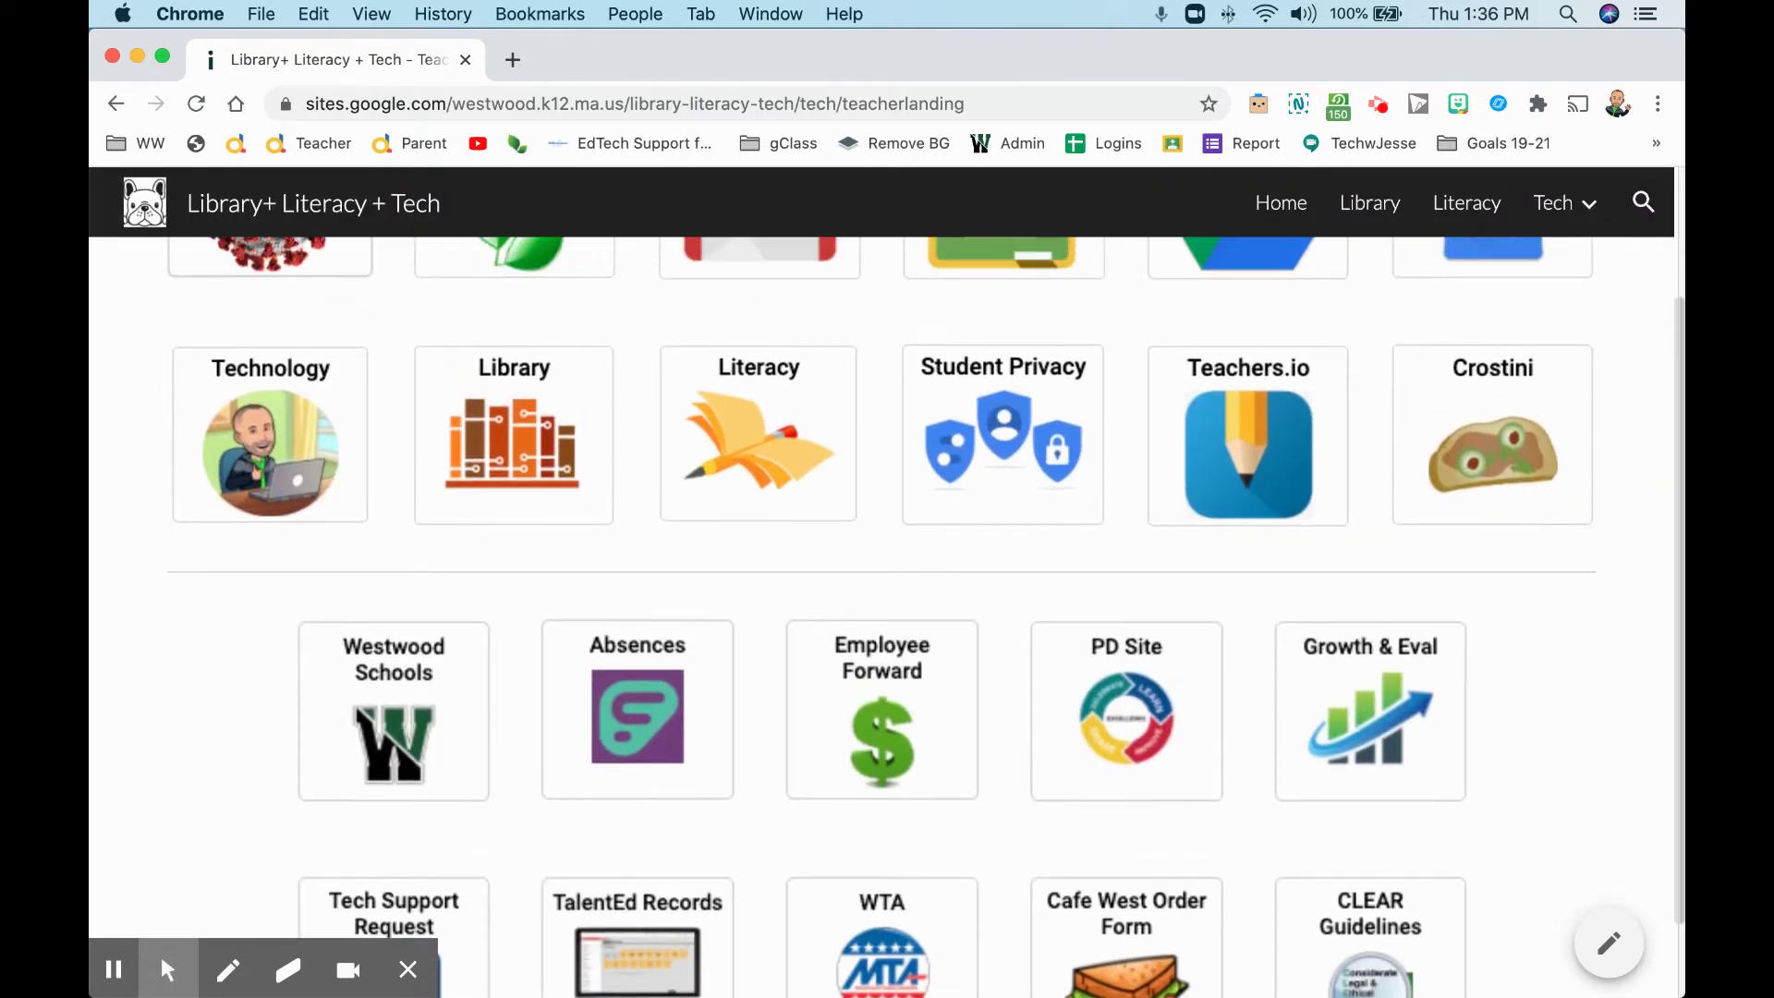
scroll(874, 435, "up", 2)
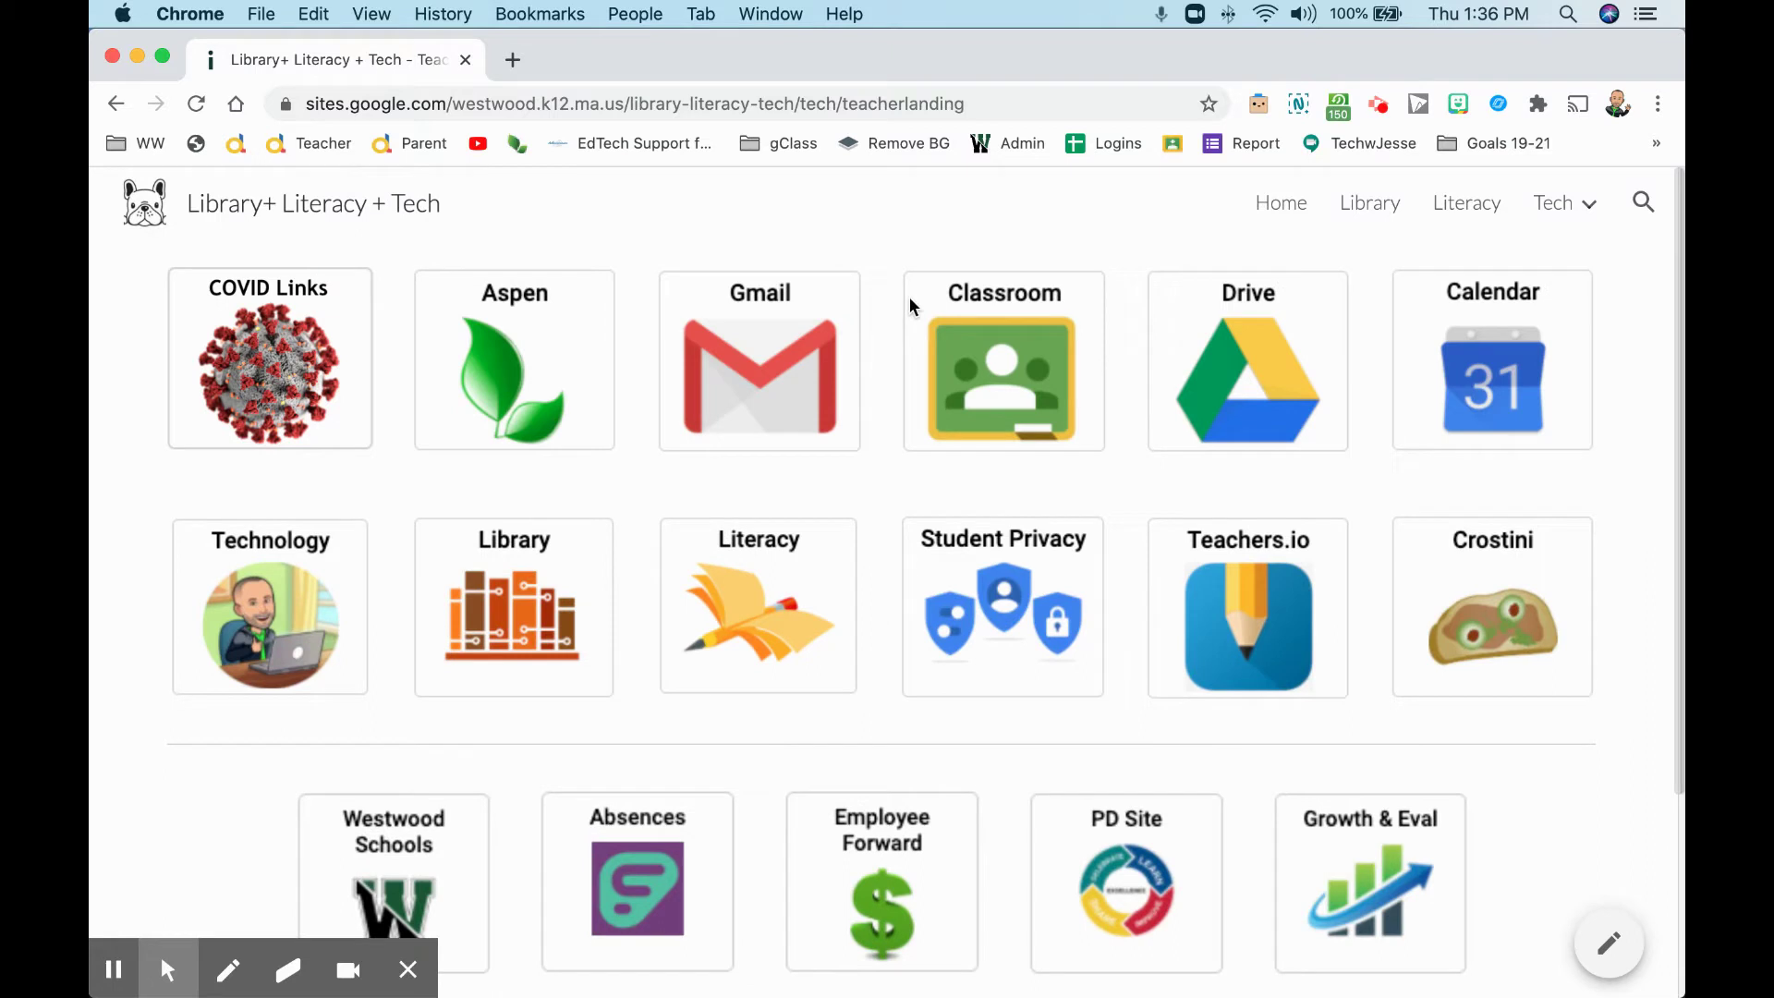
Go to the zoom.us website.
left_click(1004, 104)
type("zoom.us")
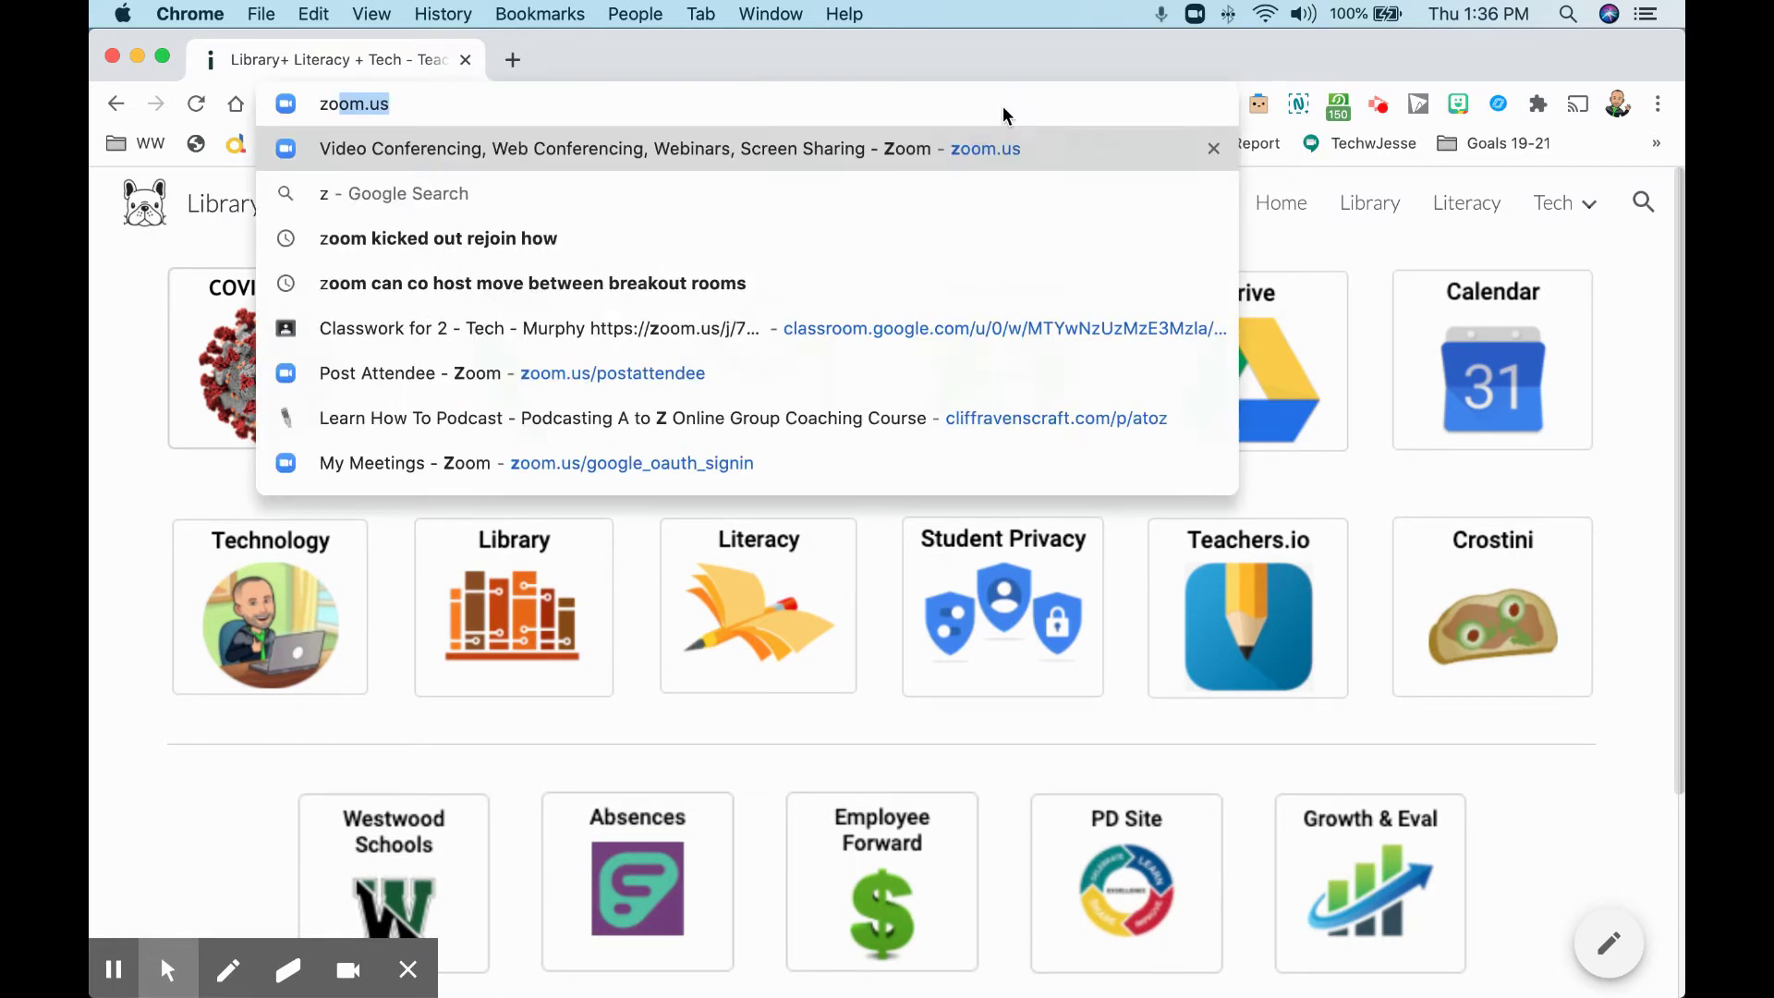
key("Return")
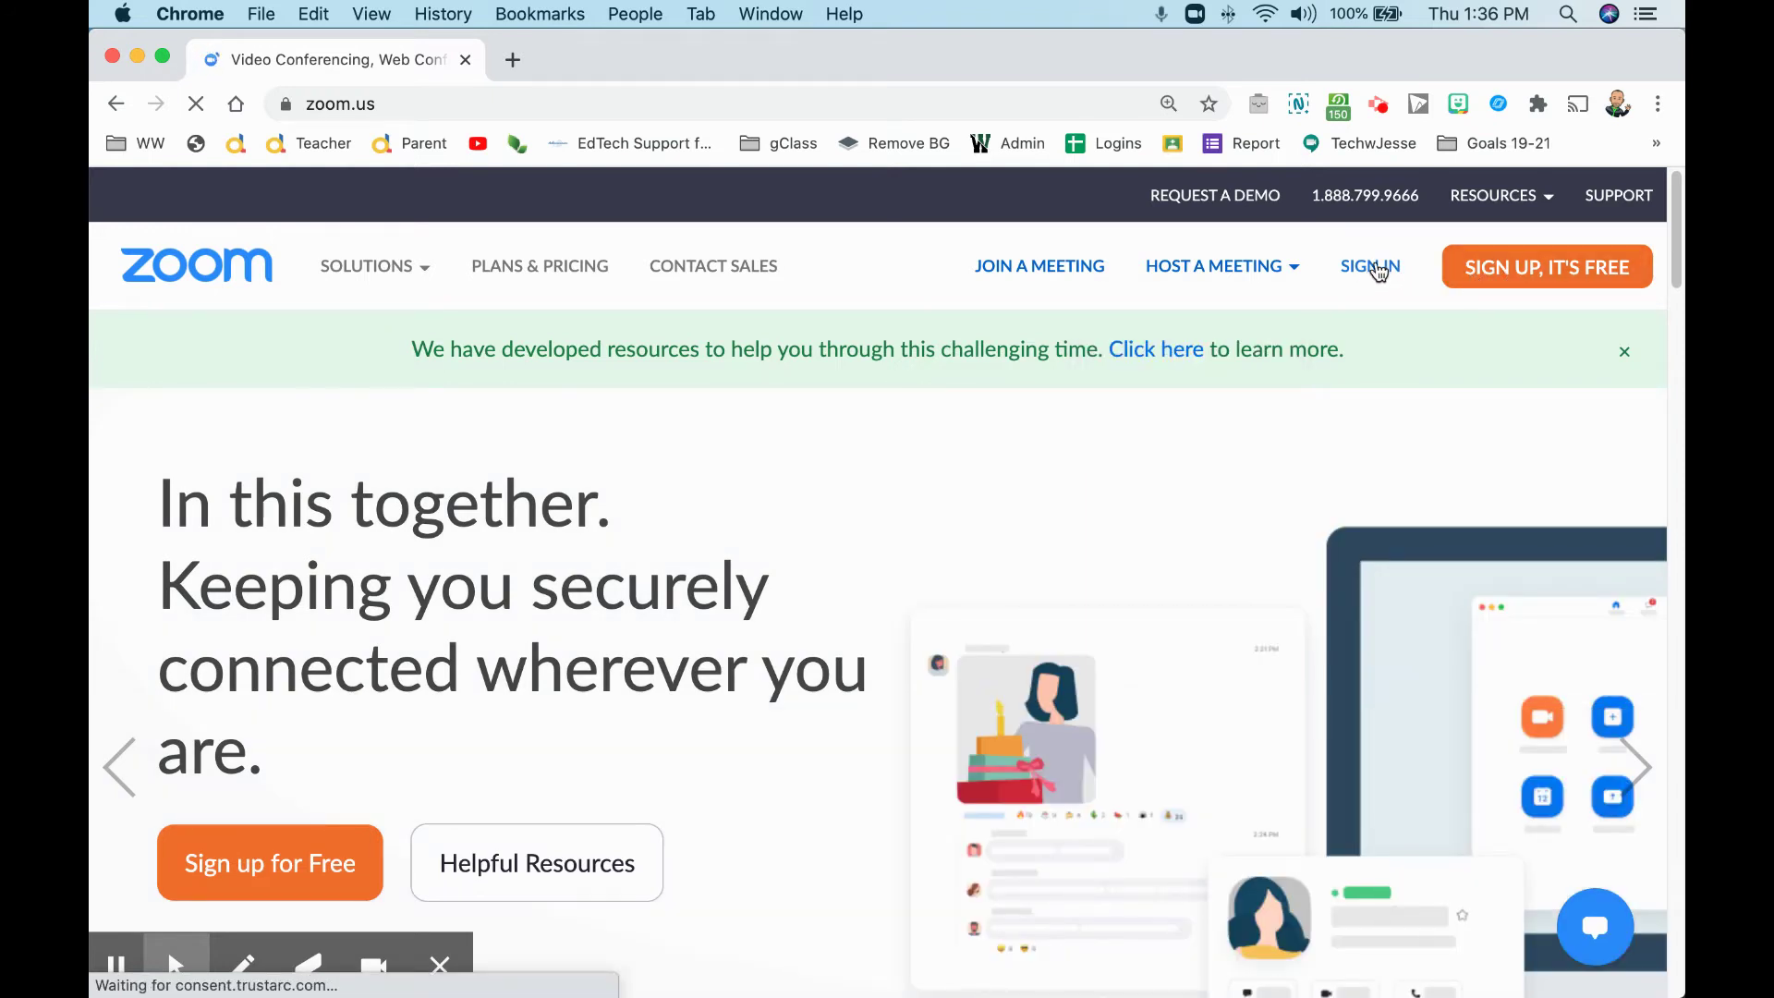
Sign in to the Zoom account using the Google sign-in option.
left_click(1377, 269)
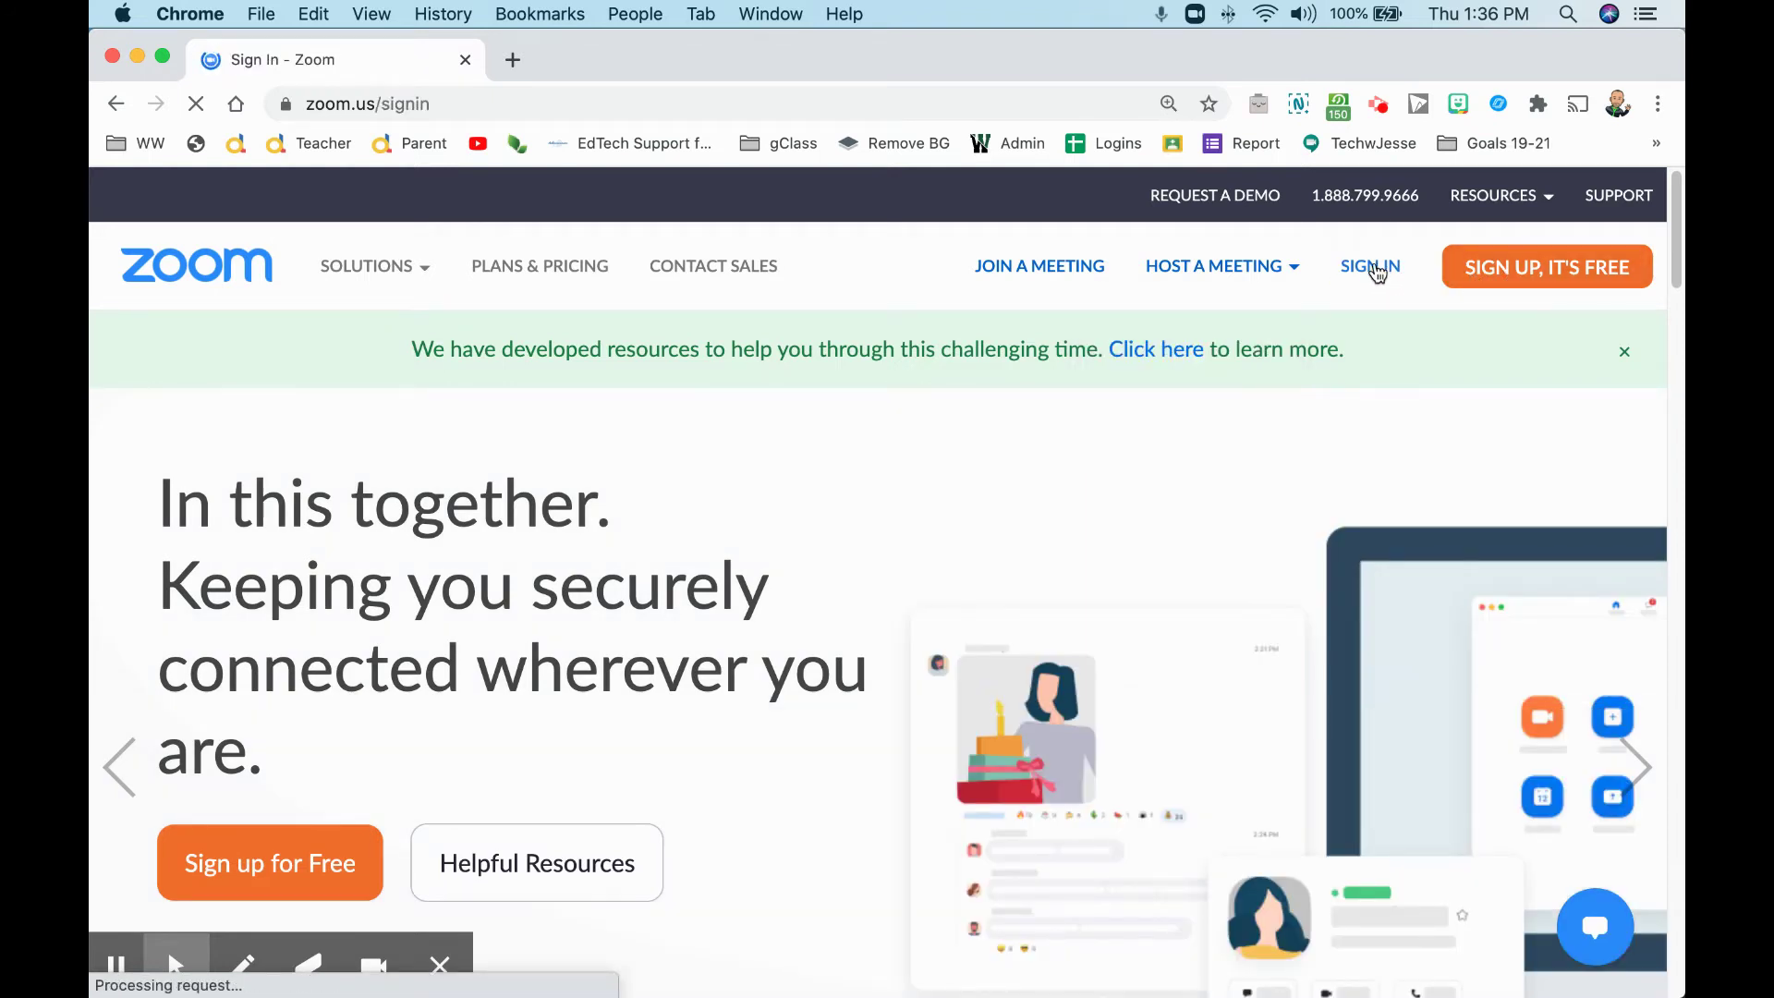
left_click(875, 512)
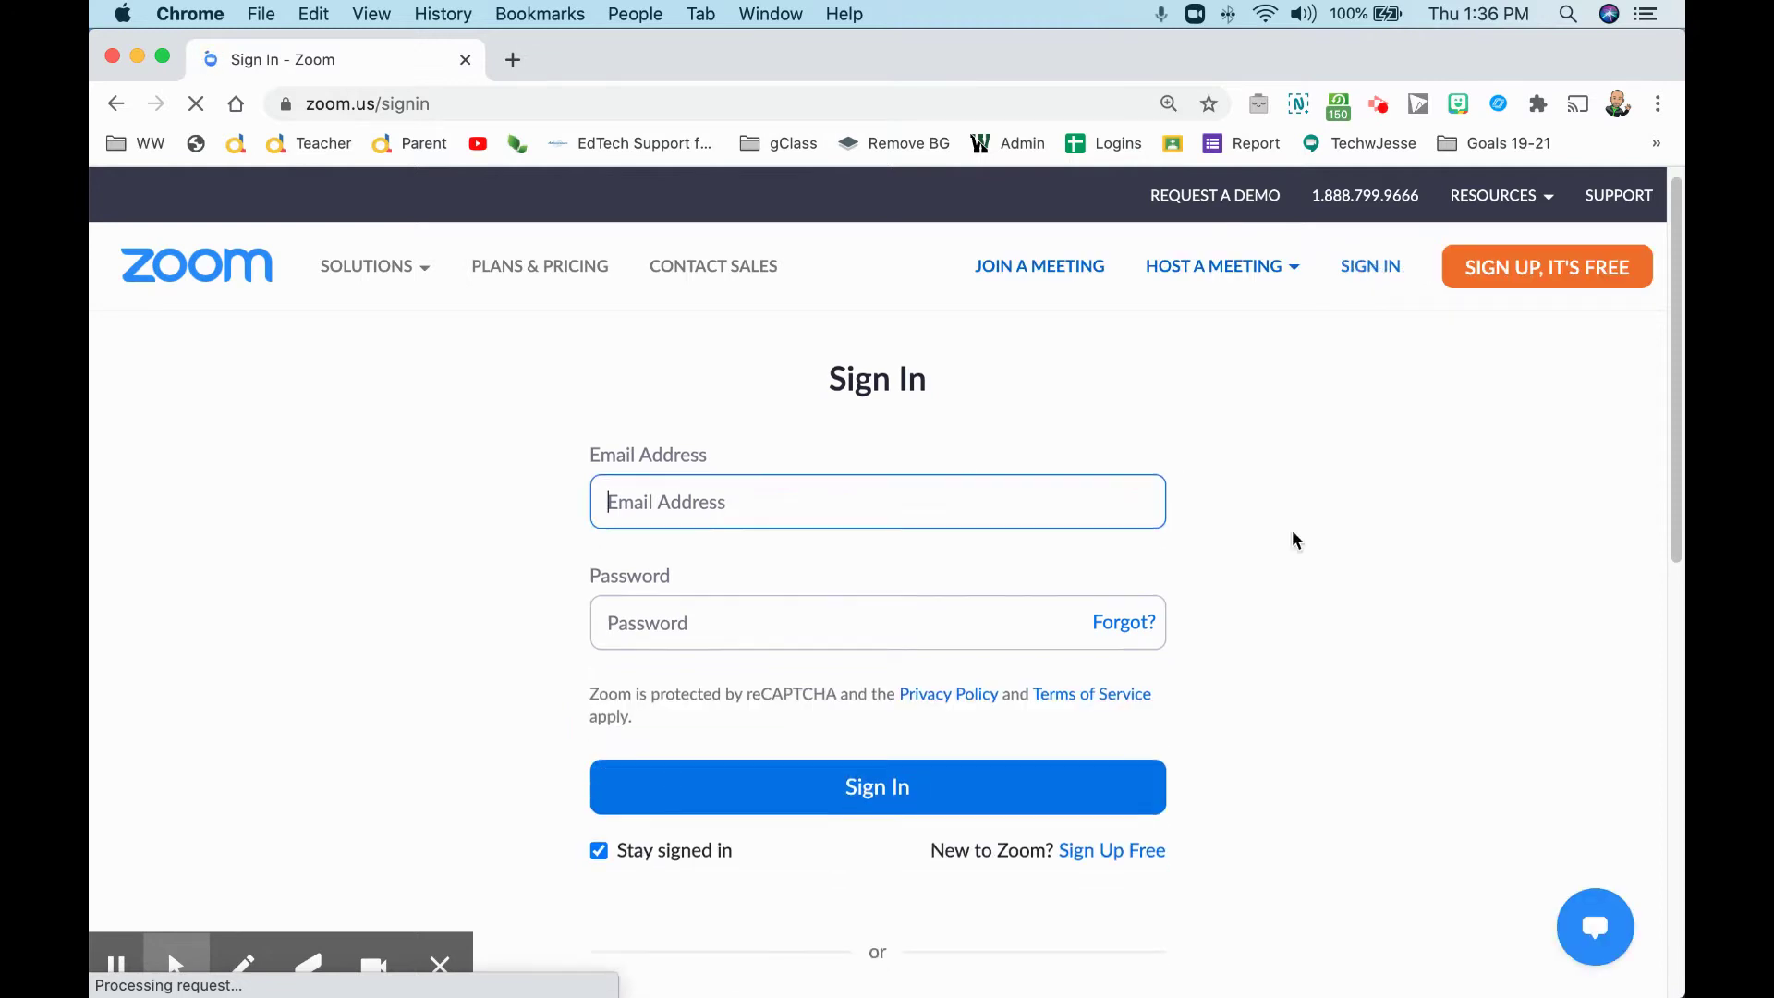
scroll(1294, 541, "down", 6)
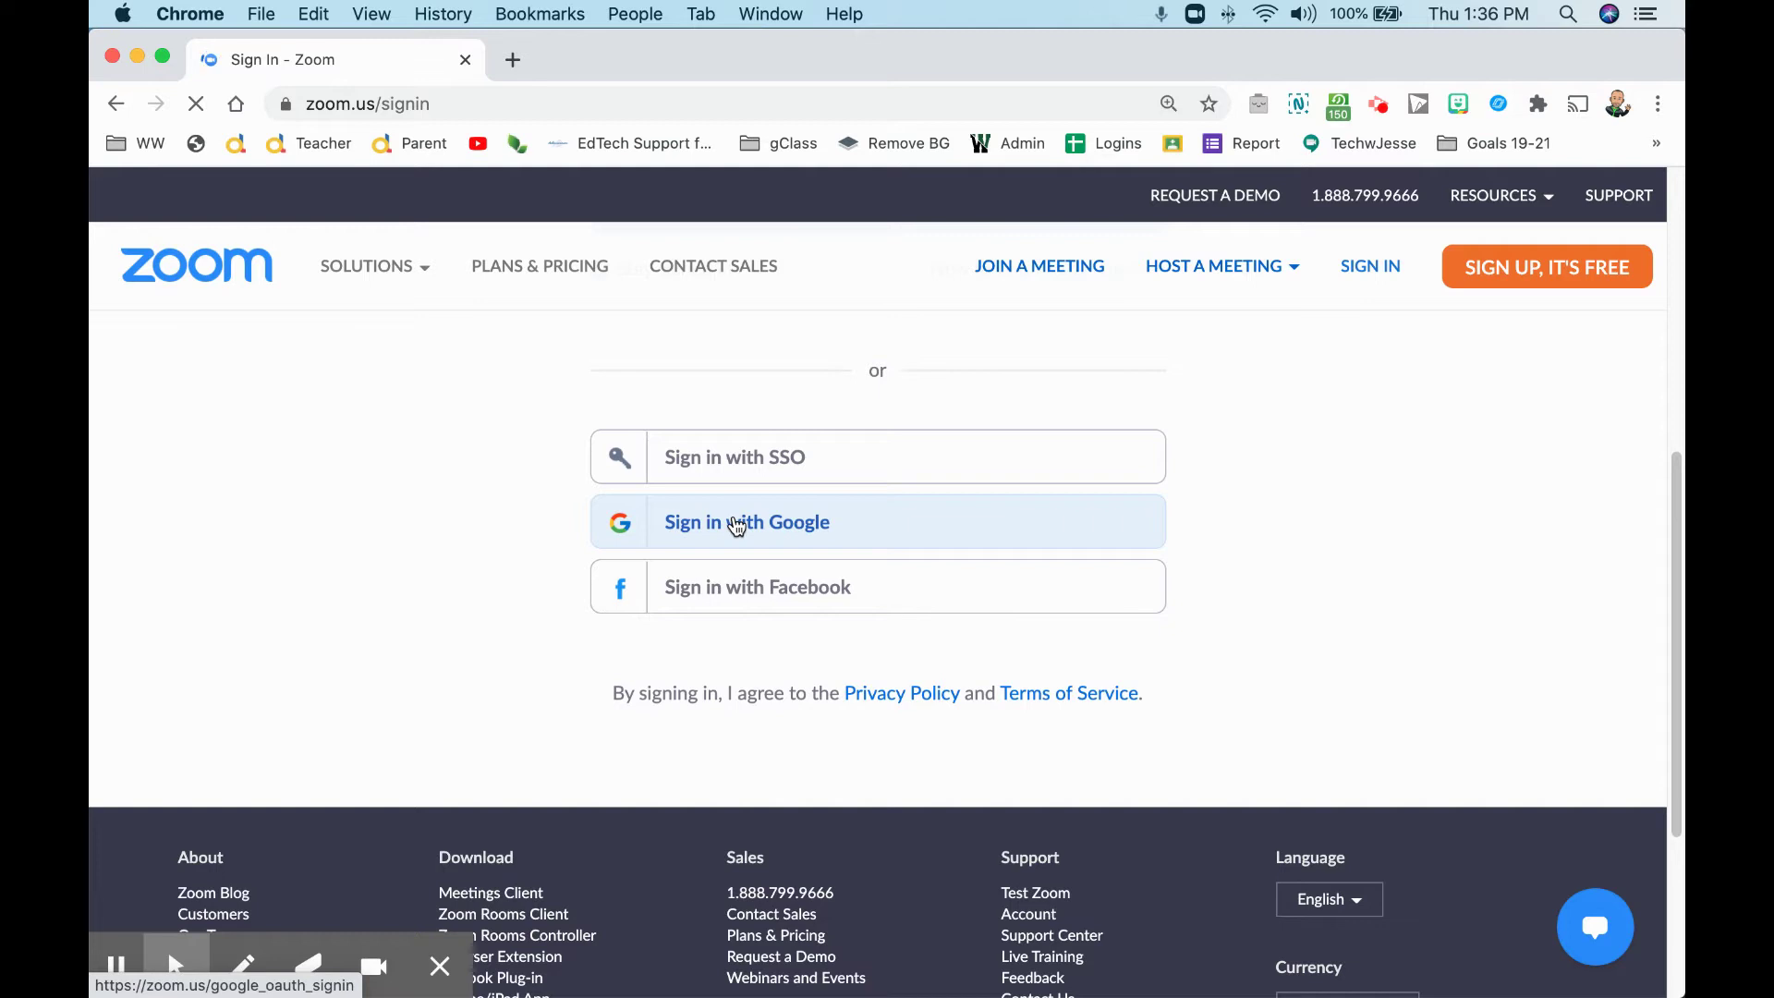
left_click(861, 524)
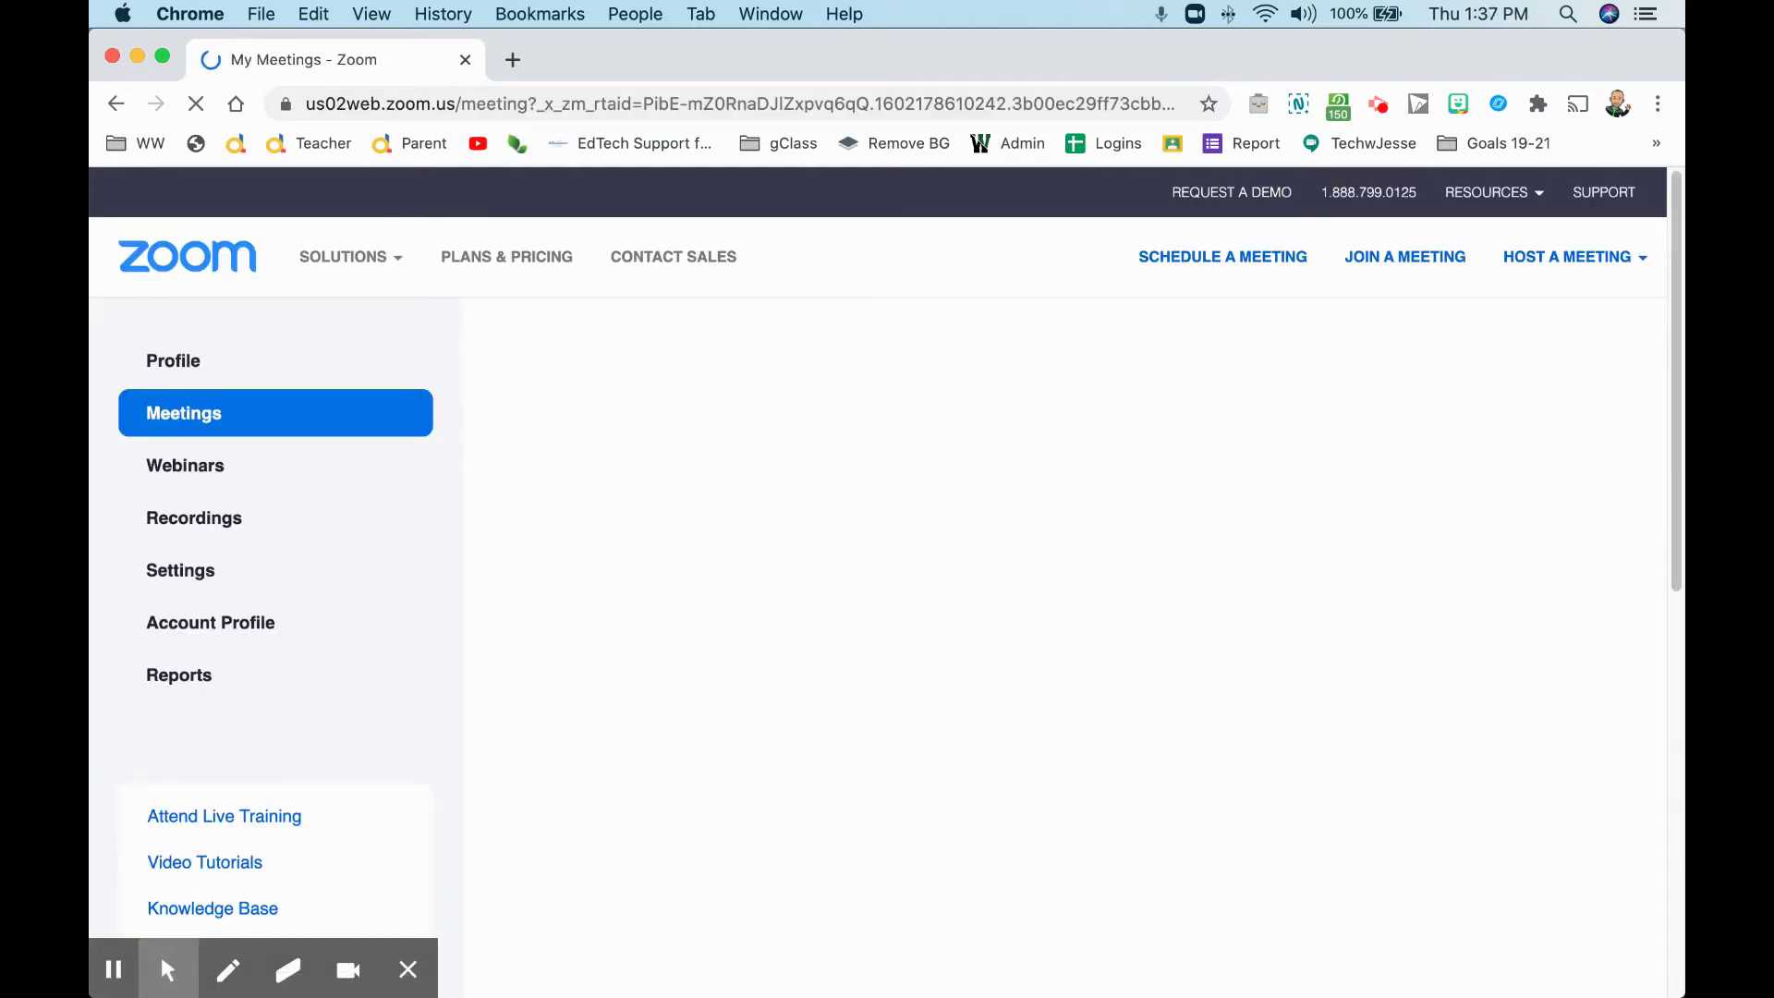
Edit the Personal Room meeting to turn off its passcode requirement, and save the change.
left_click(196, 421)
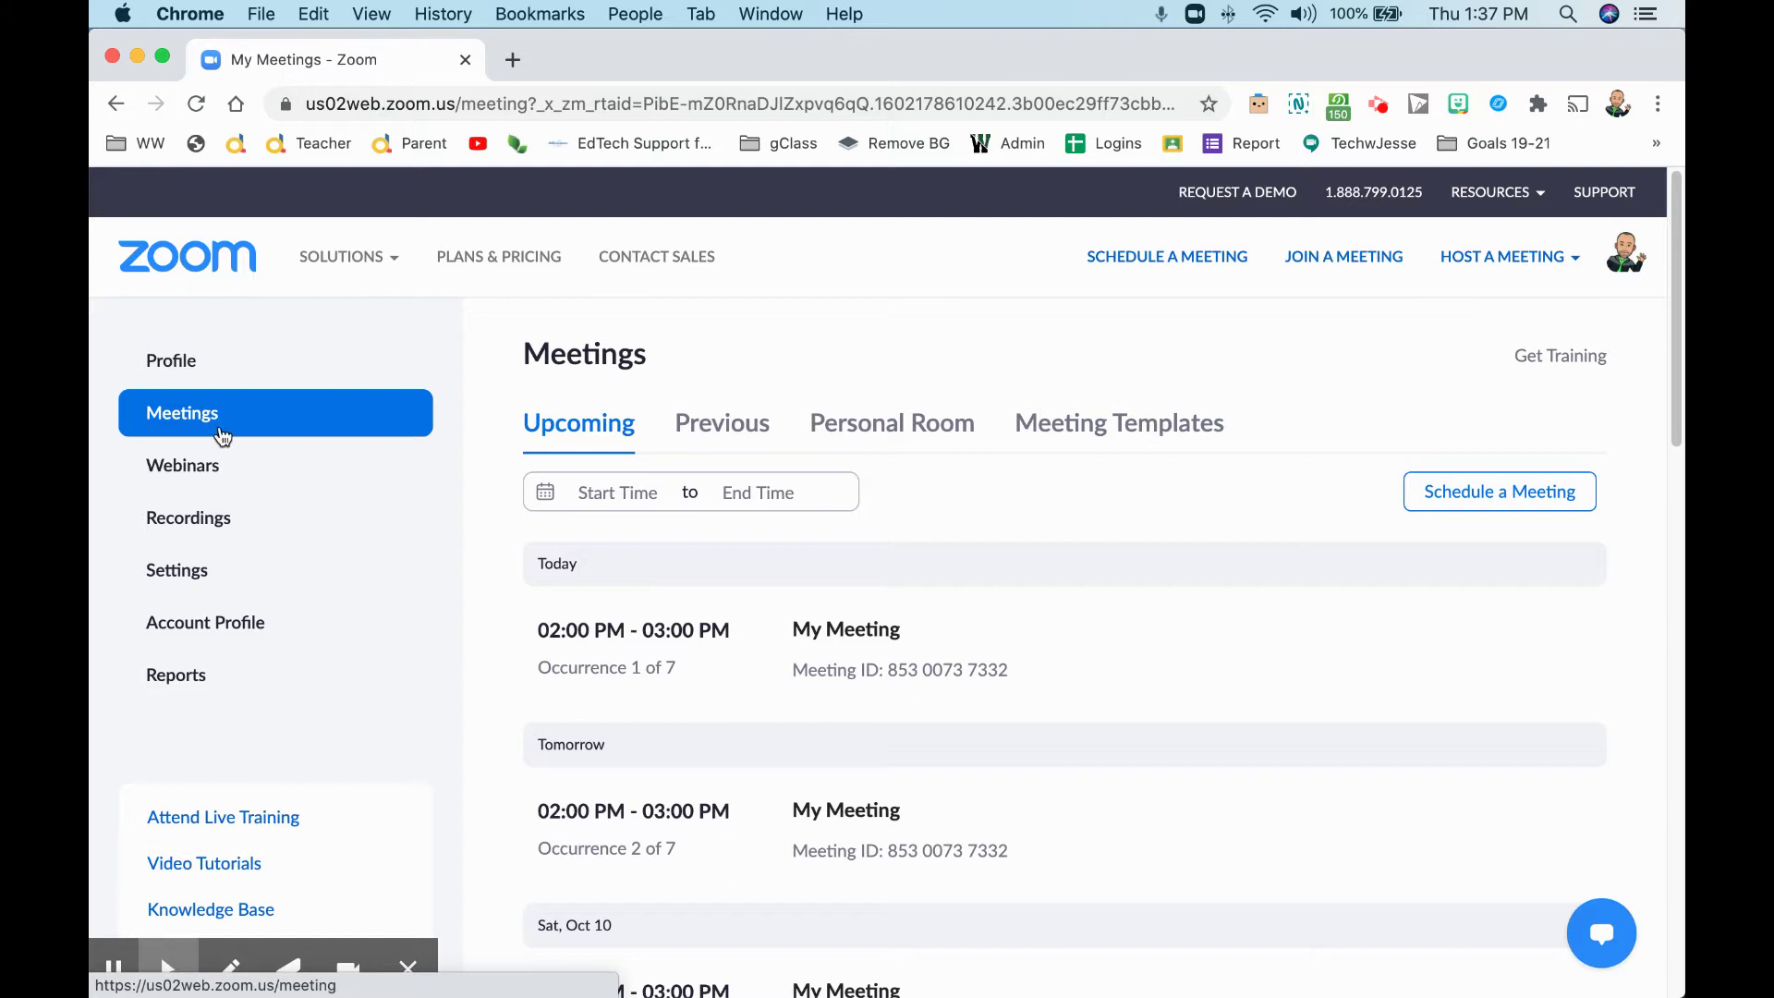
left_click(866, 429)
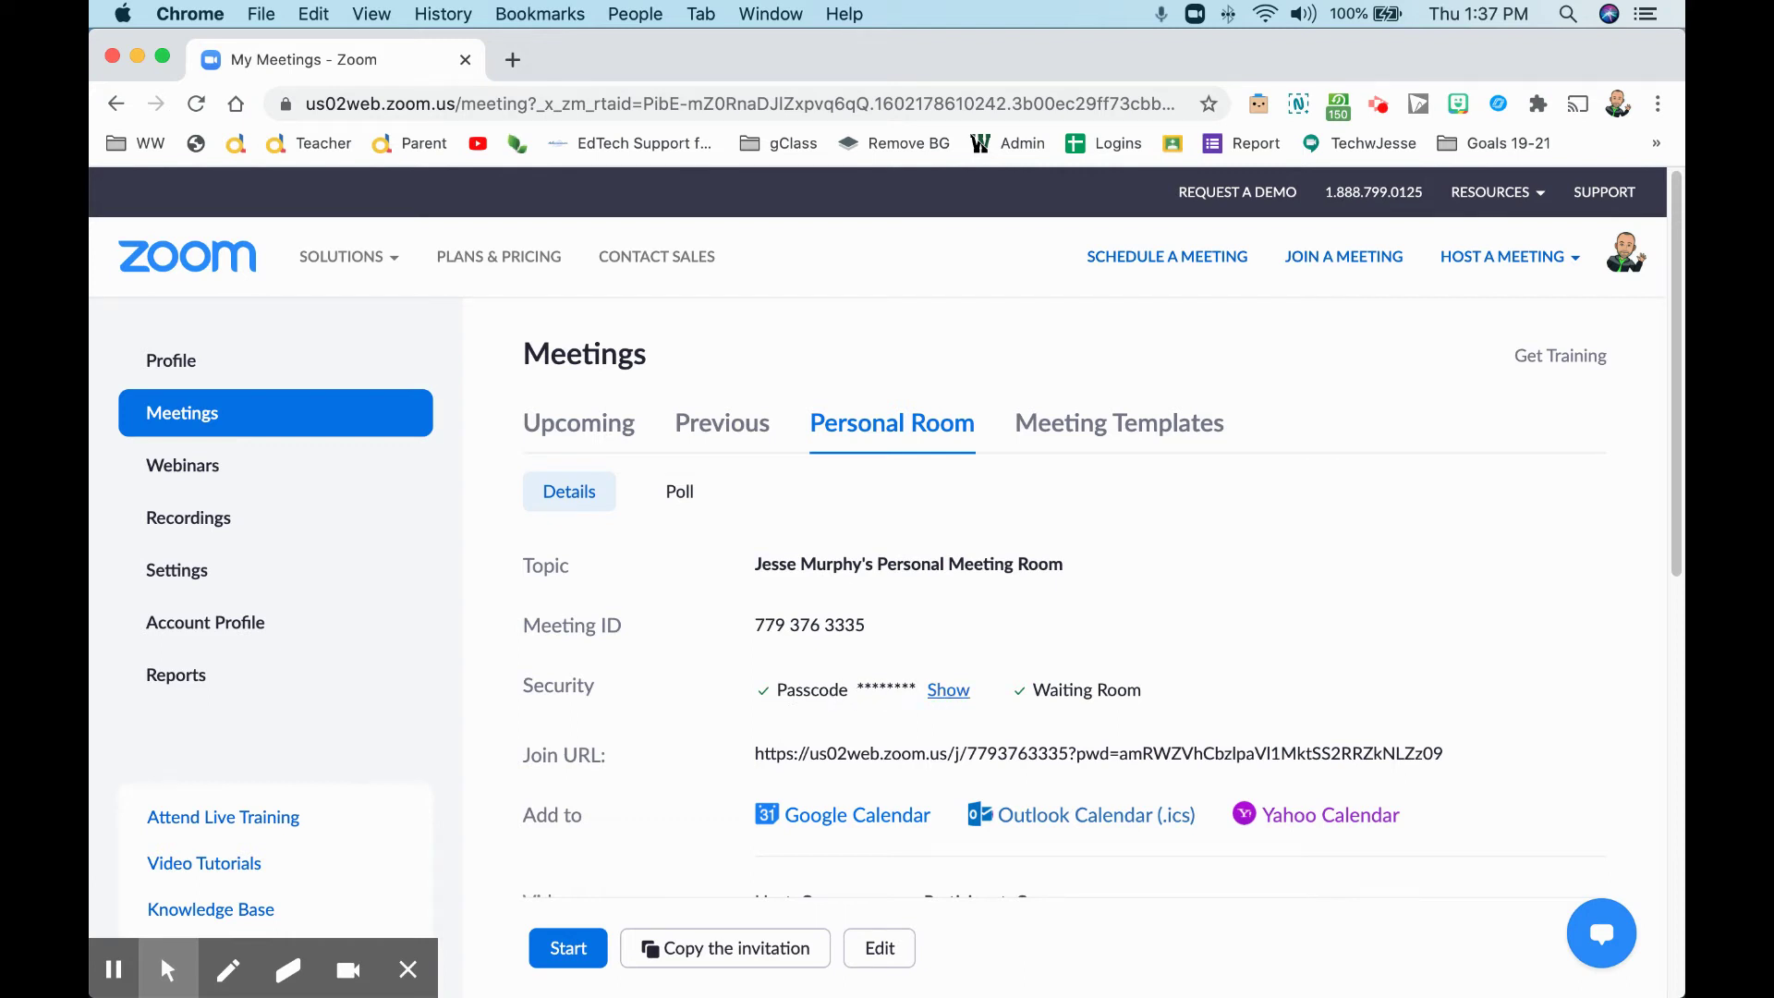
scroll(913, 747, "down", 1)
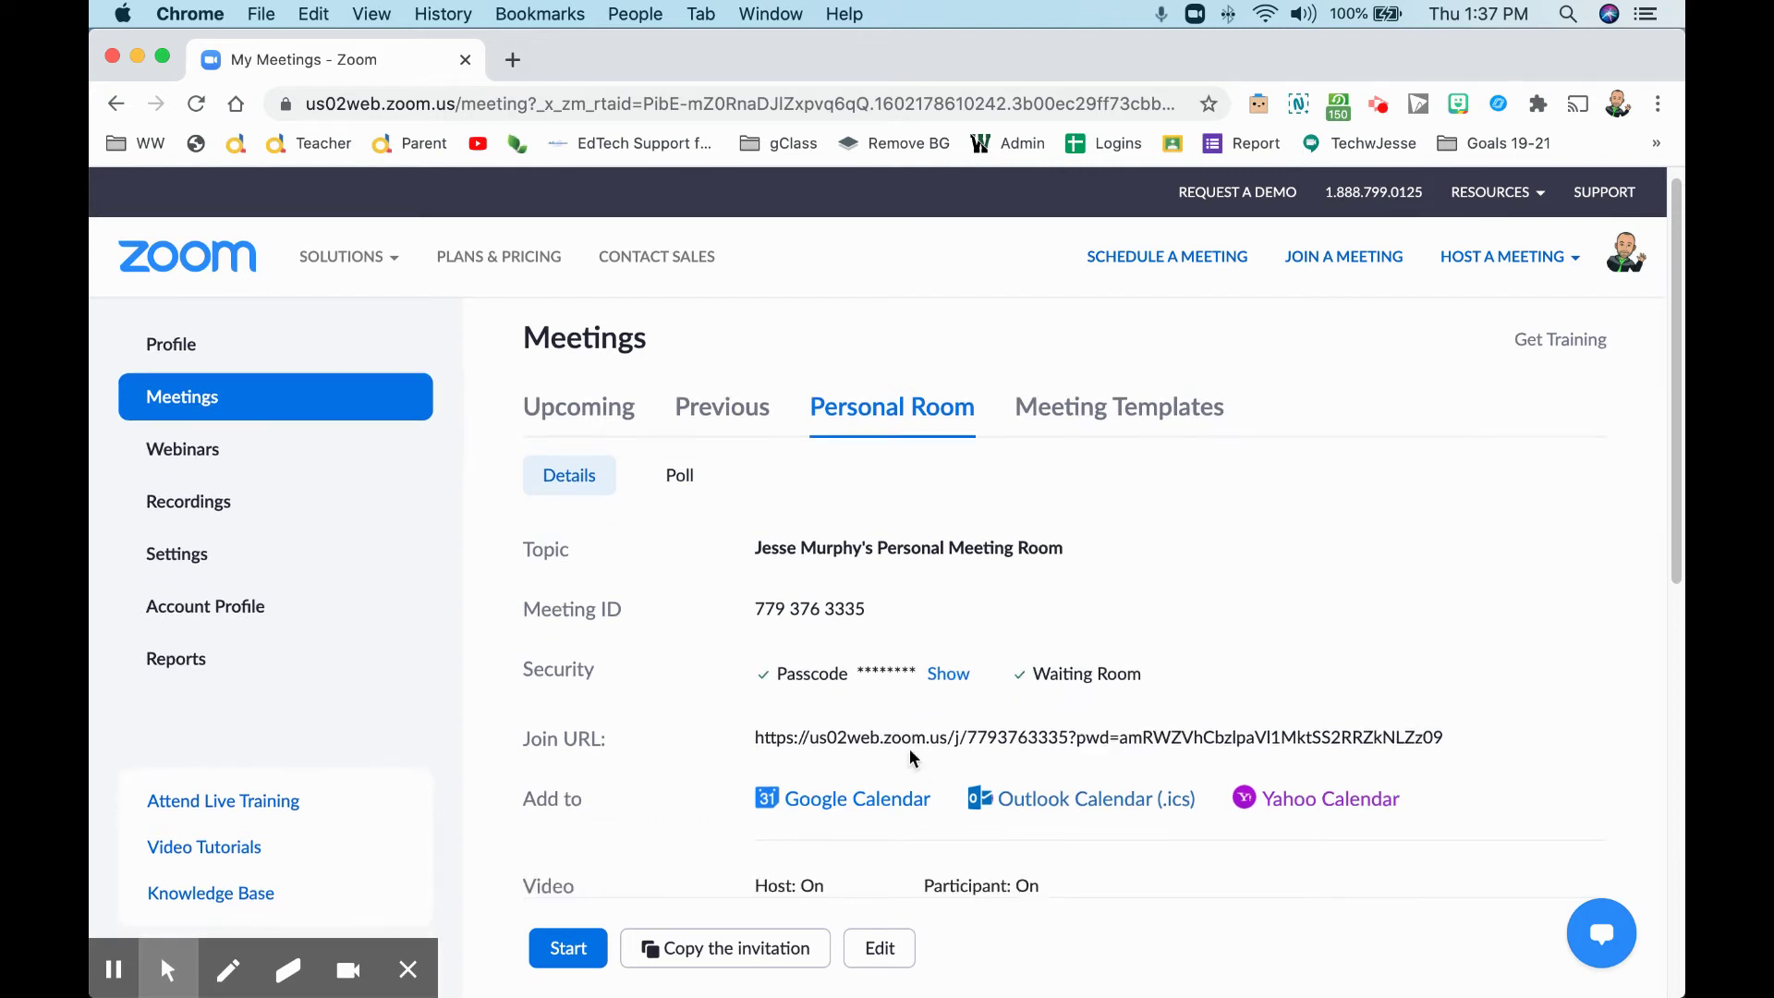
left_click(886, 952)
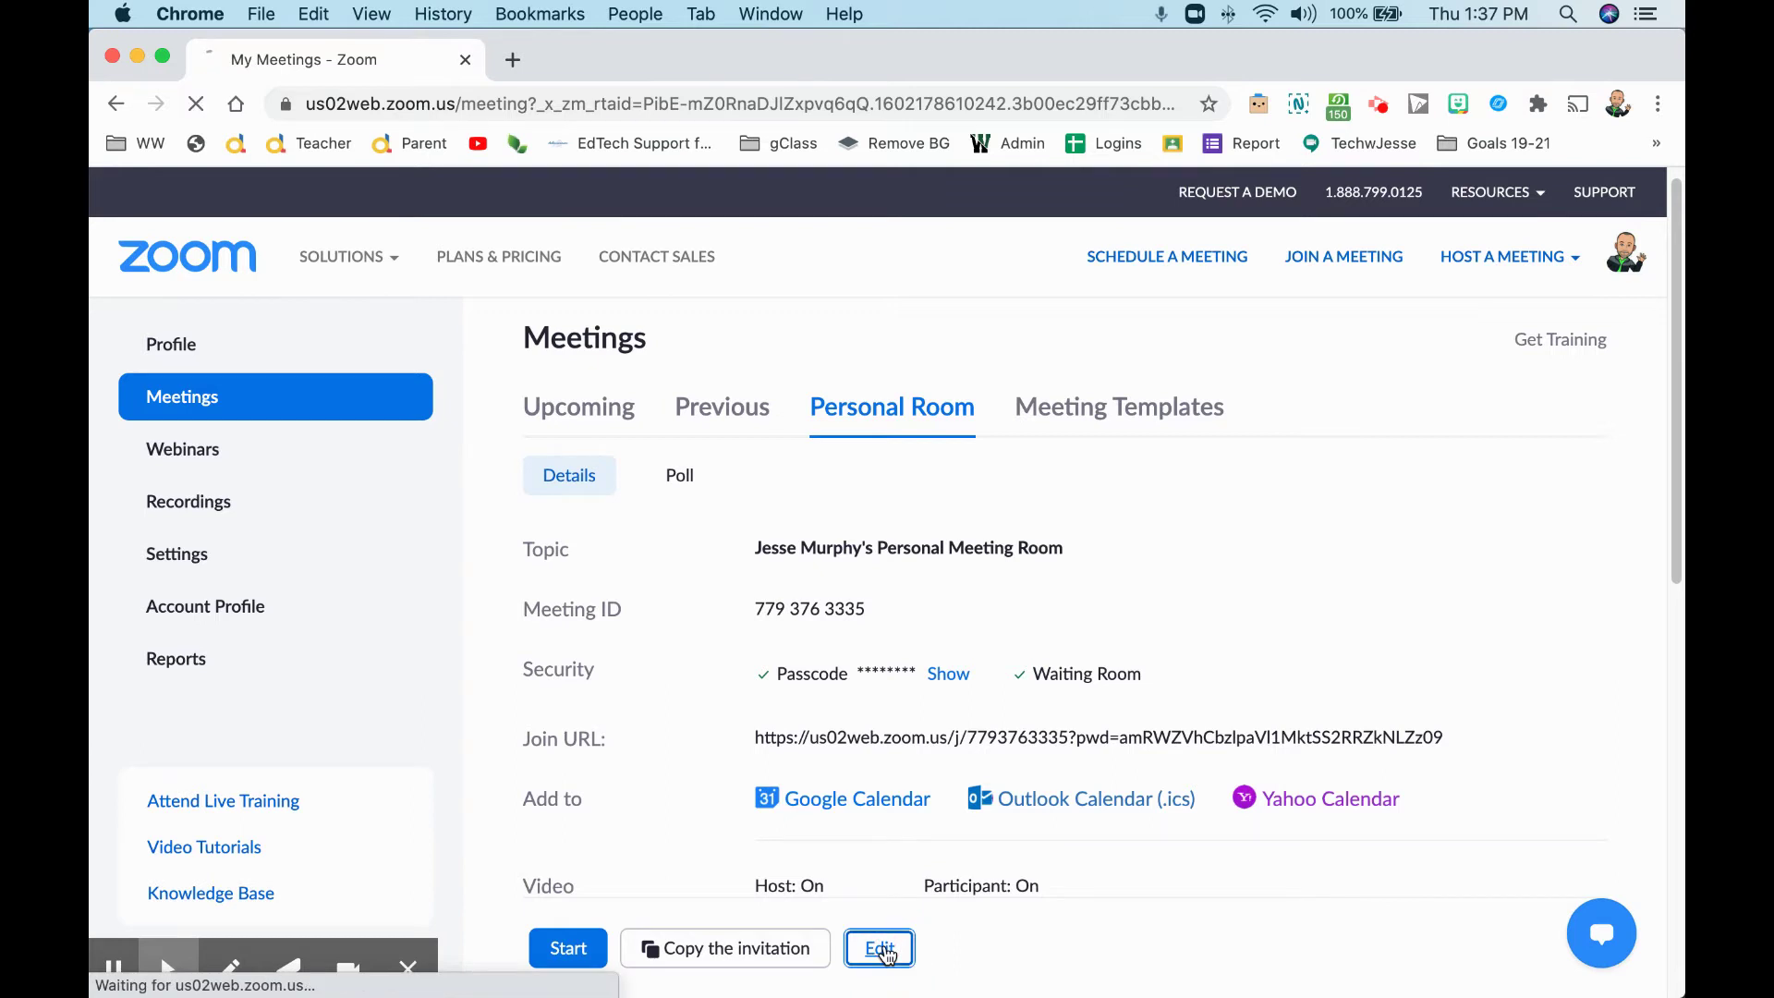
scroll(819, 732, "down", 3)
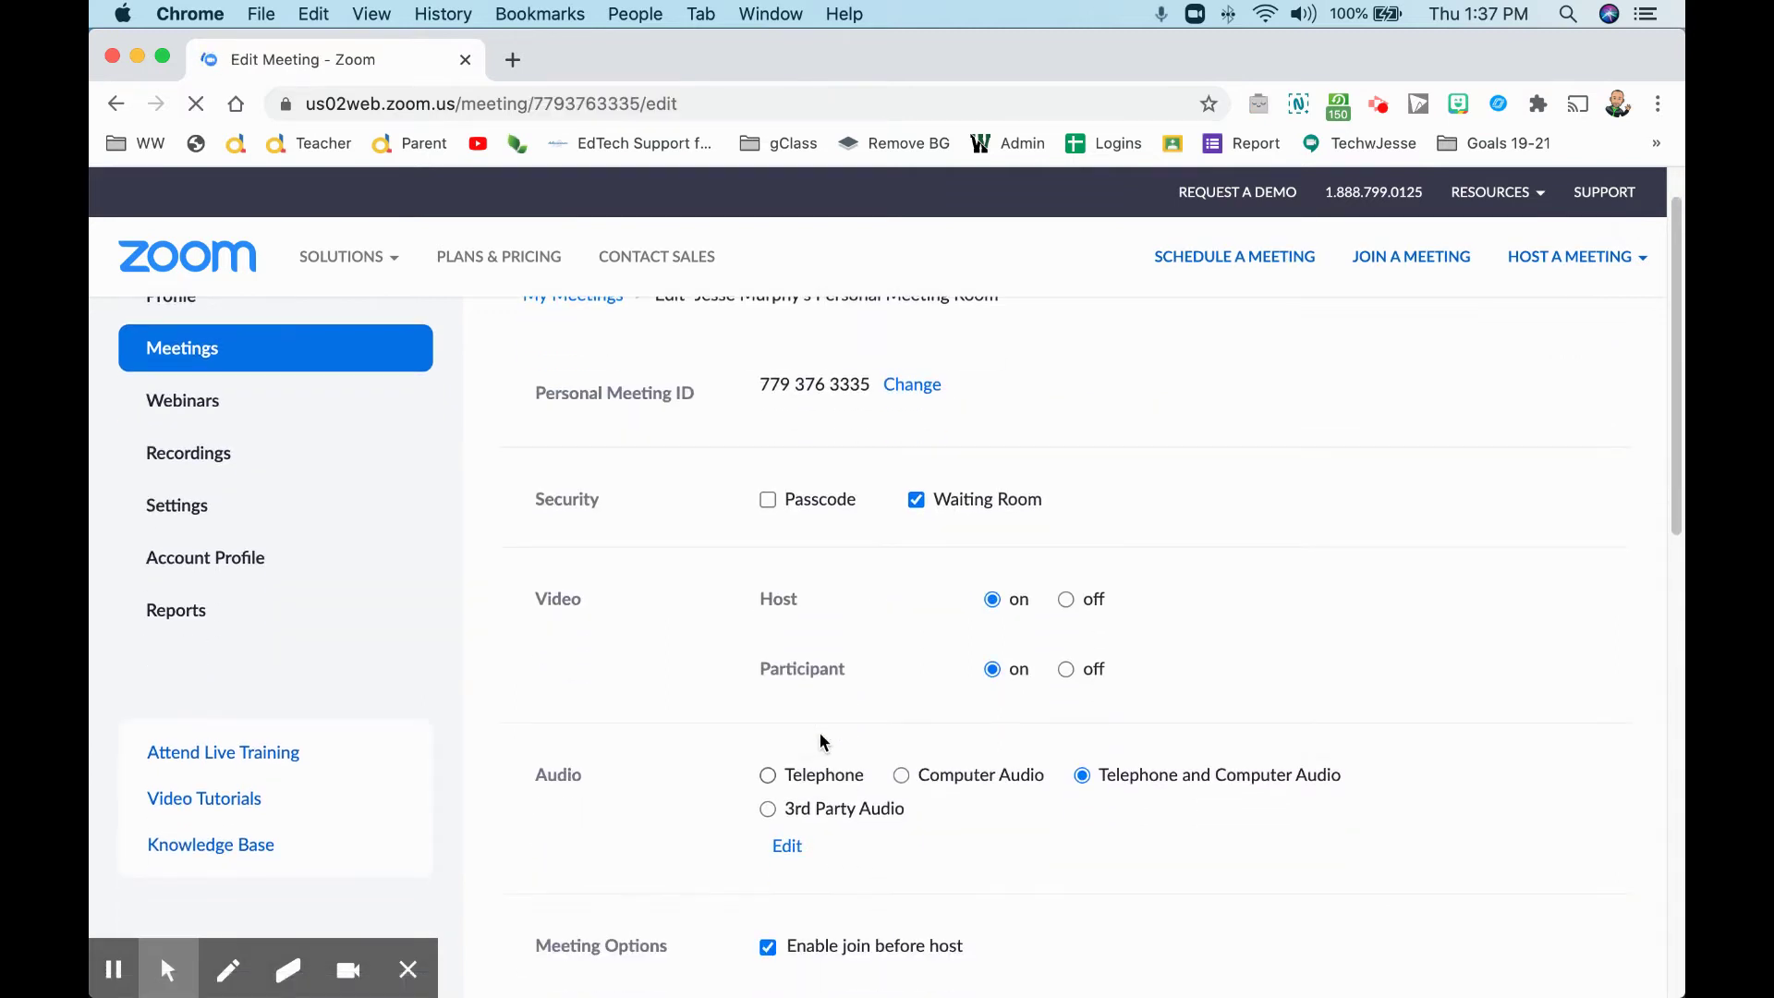
left_click(800, 514)
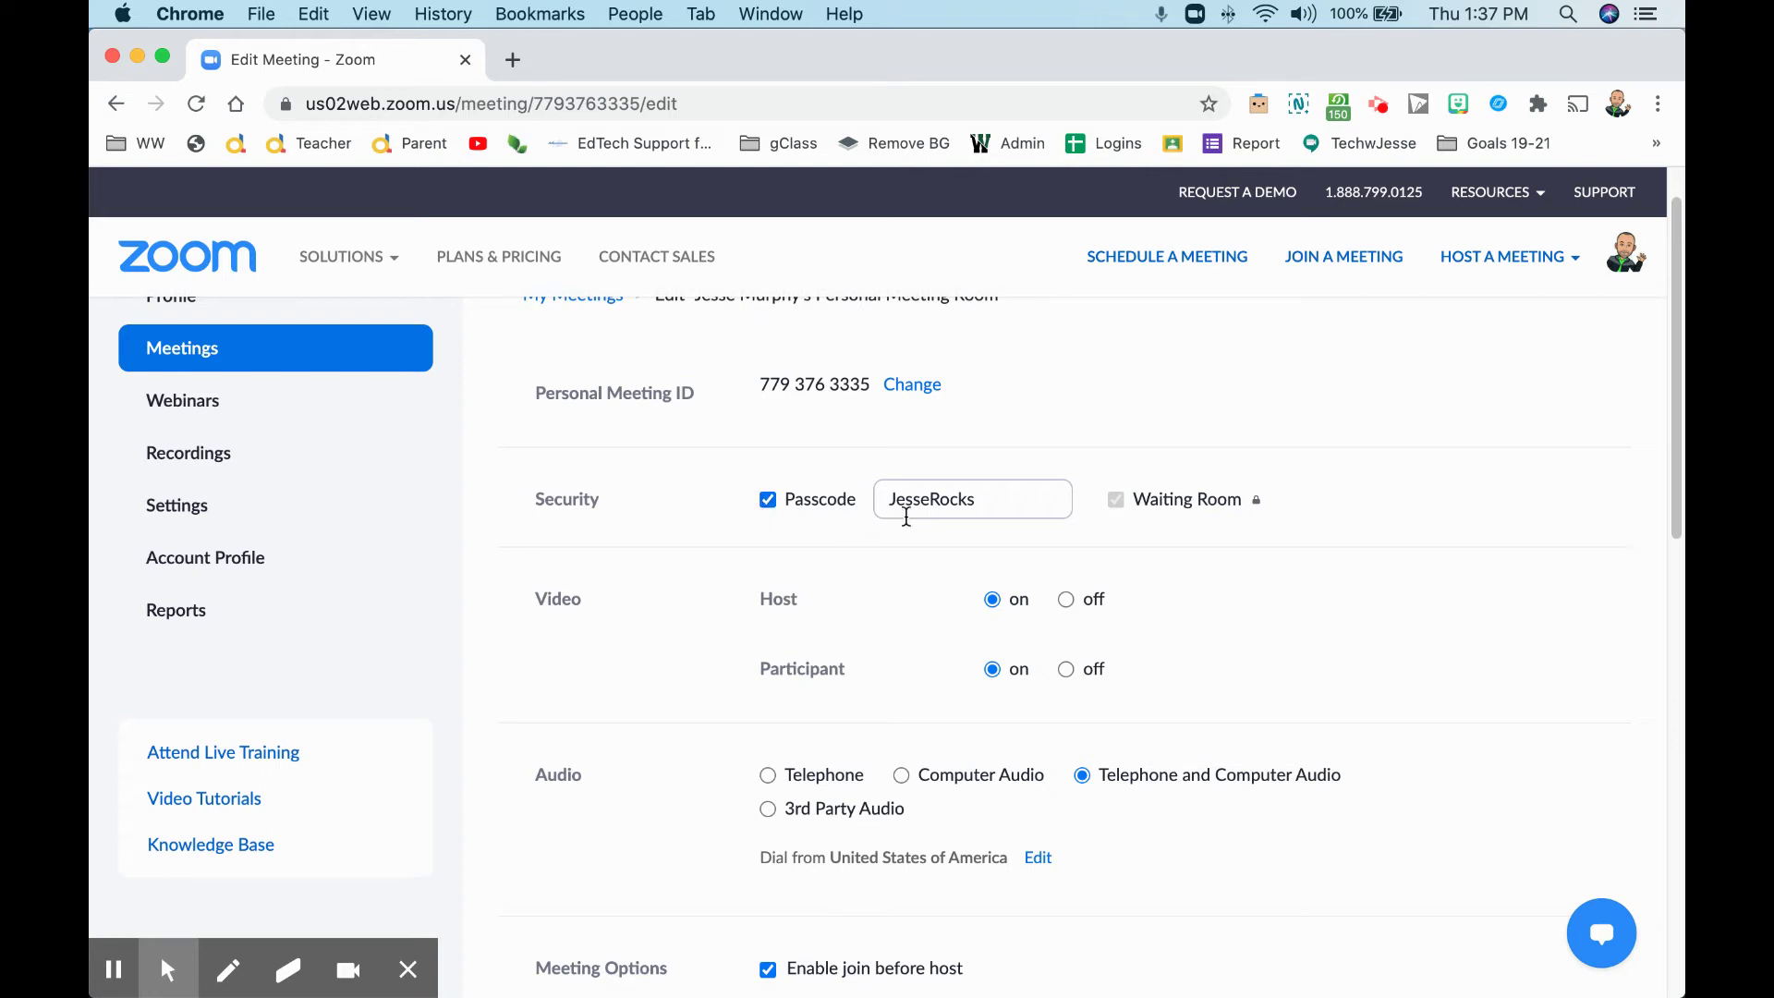
left_click(766, 499)
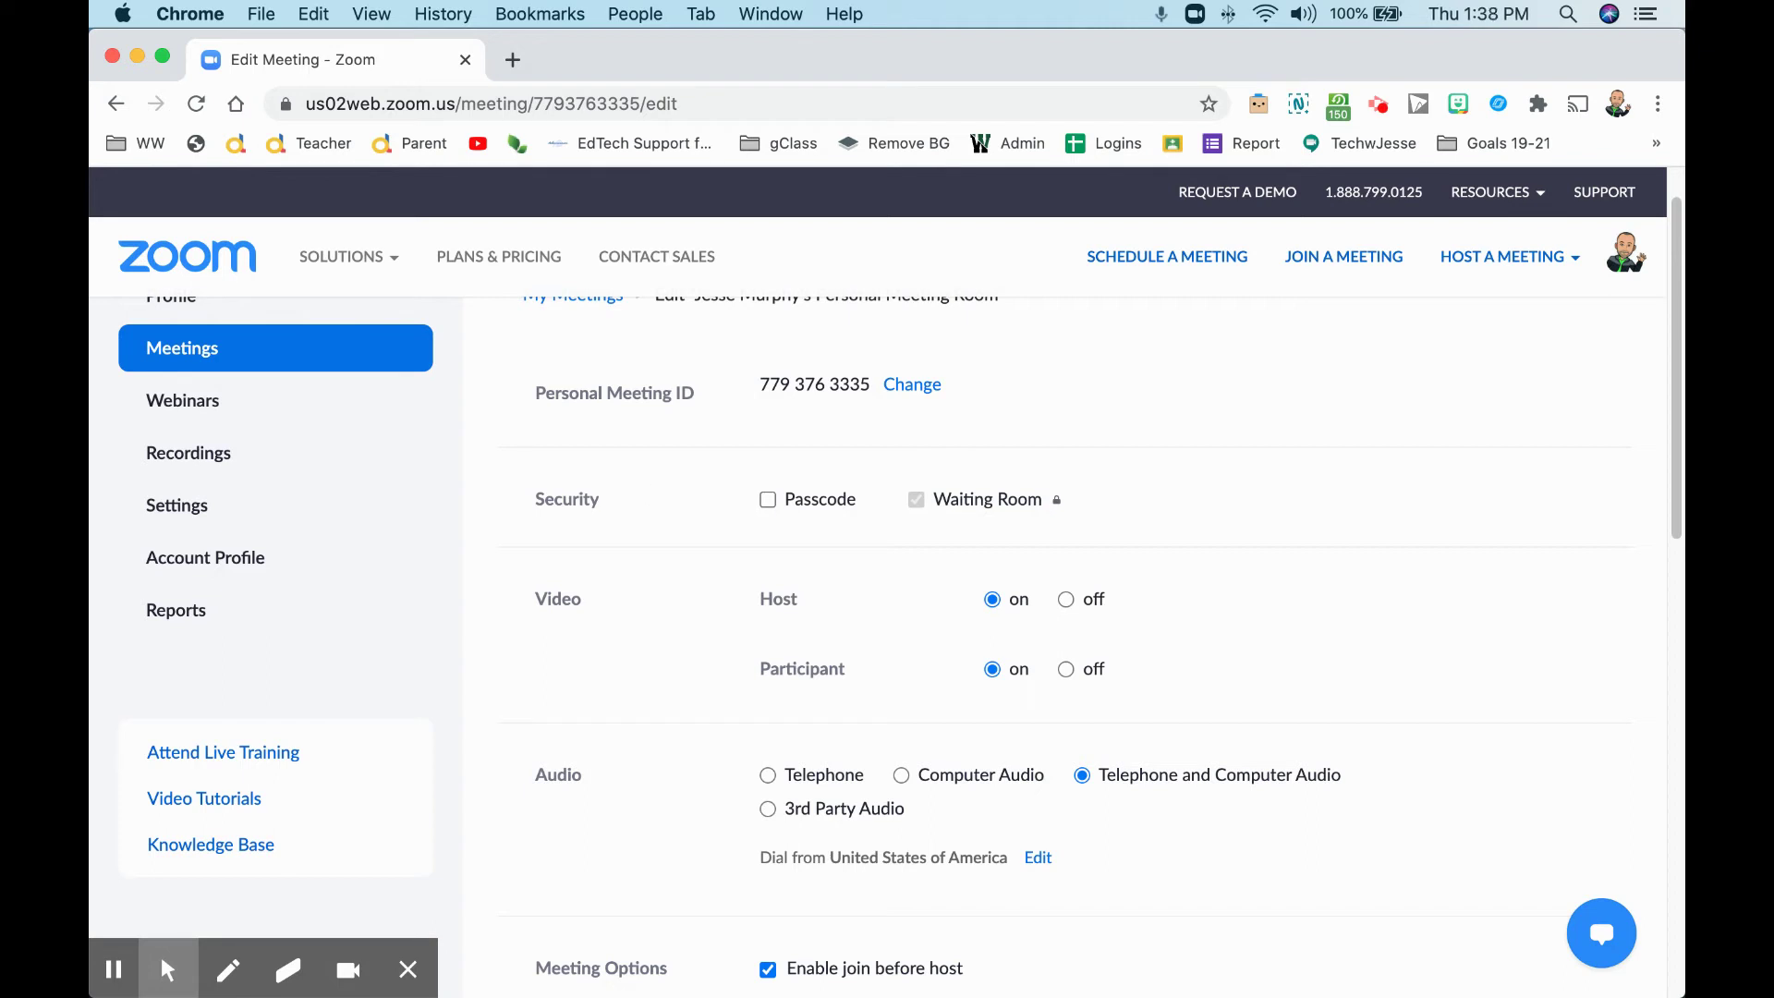
scroll(673, 542, "down", 15)
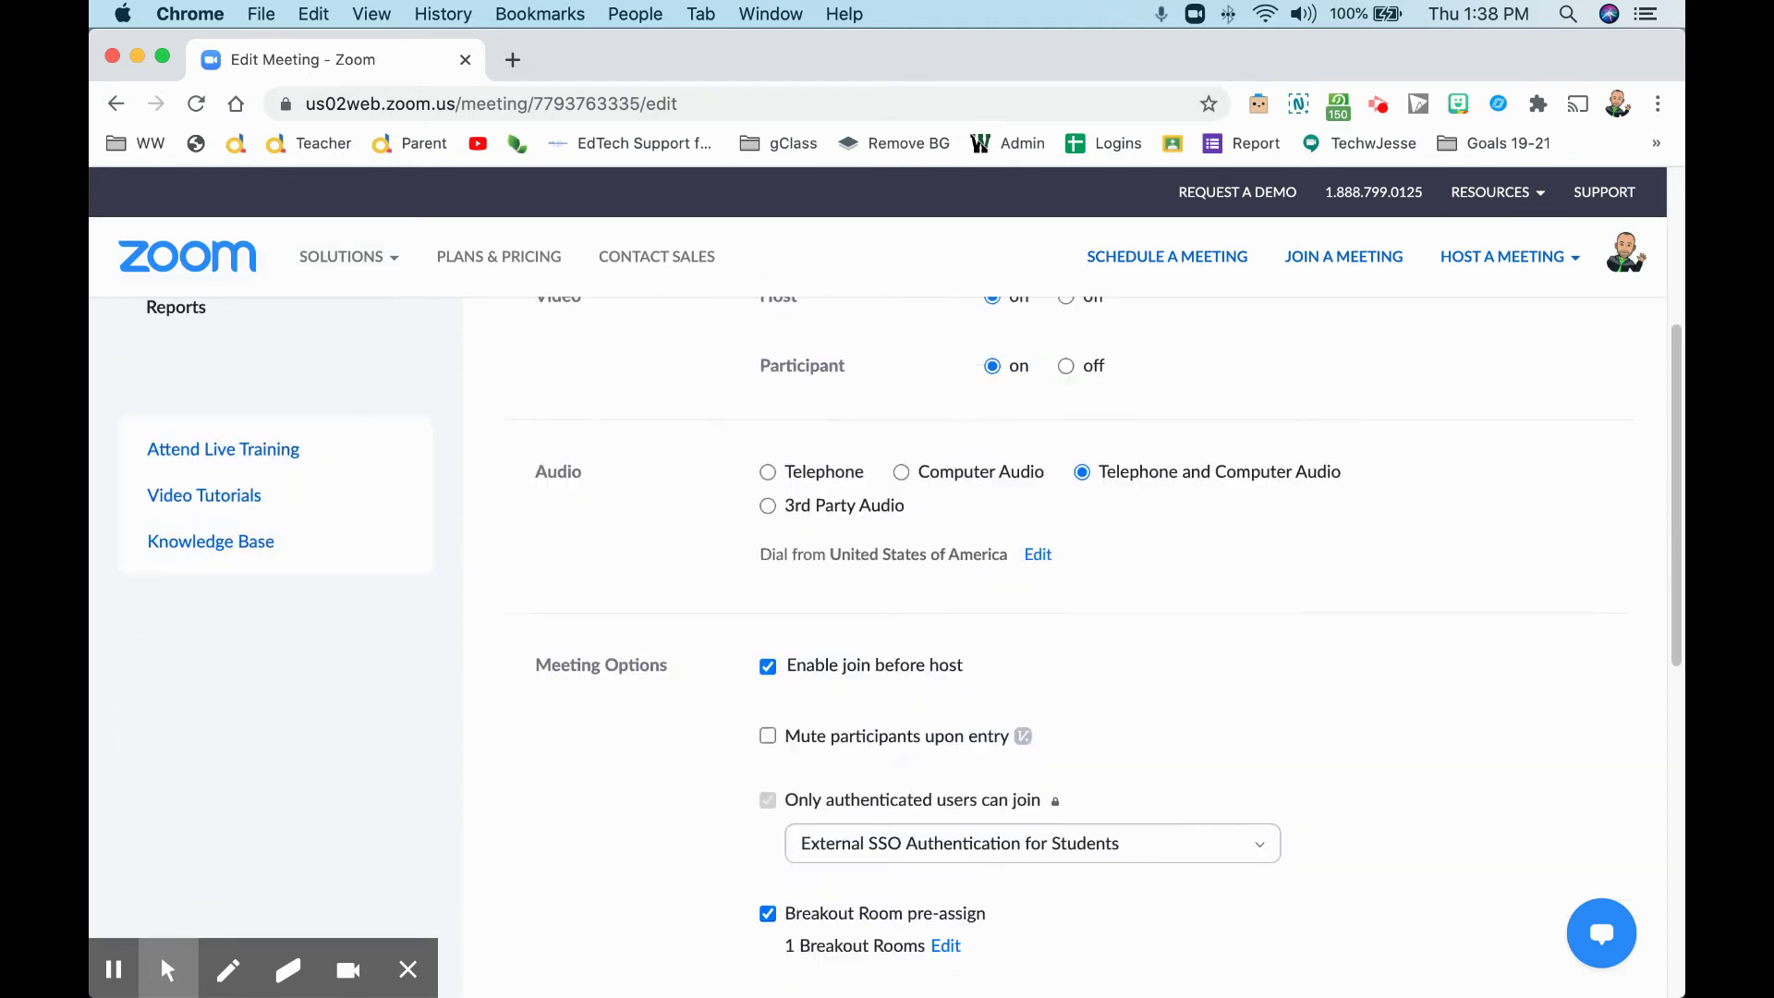
left_click(821, 523)
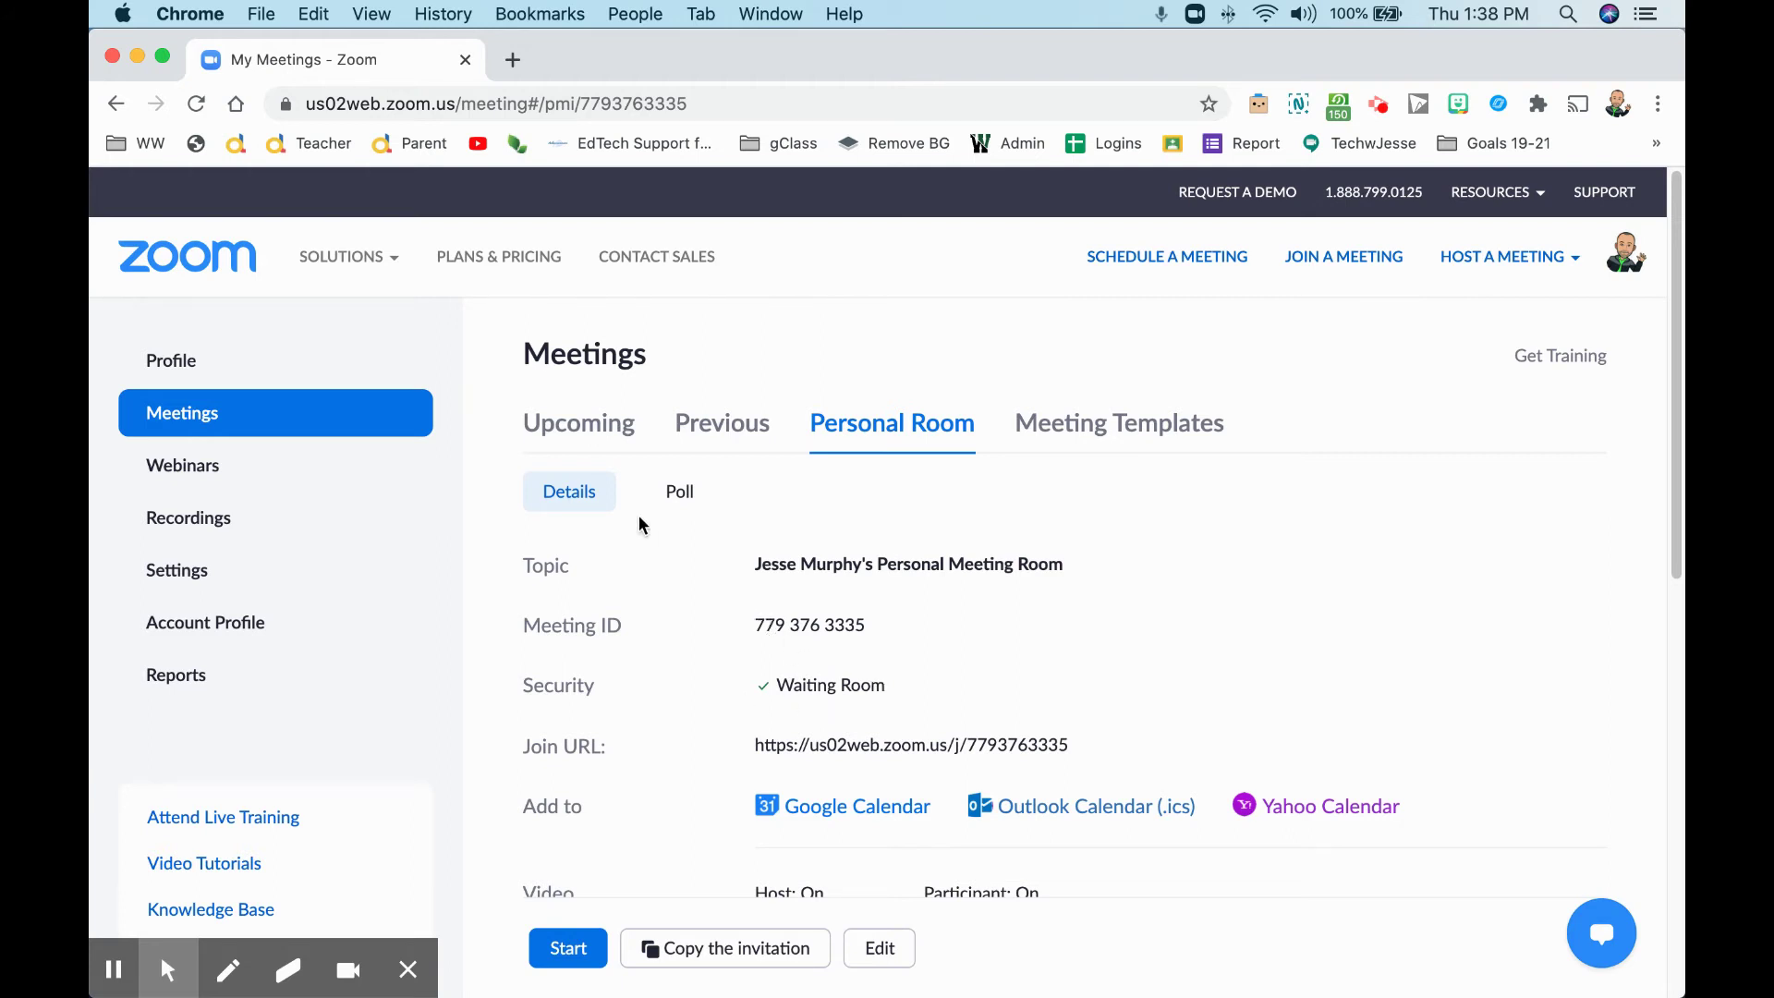
Open all occurrences of the recurring "My Meeting" for editing, starting from today's upcoming 02:00 PM meeting.
left_click(579, 431)
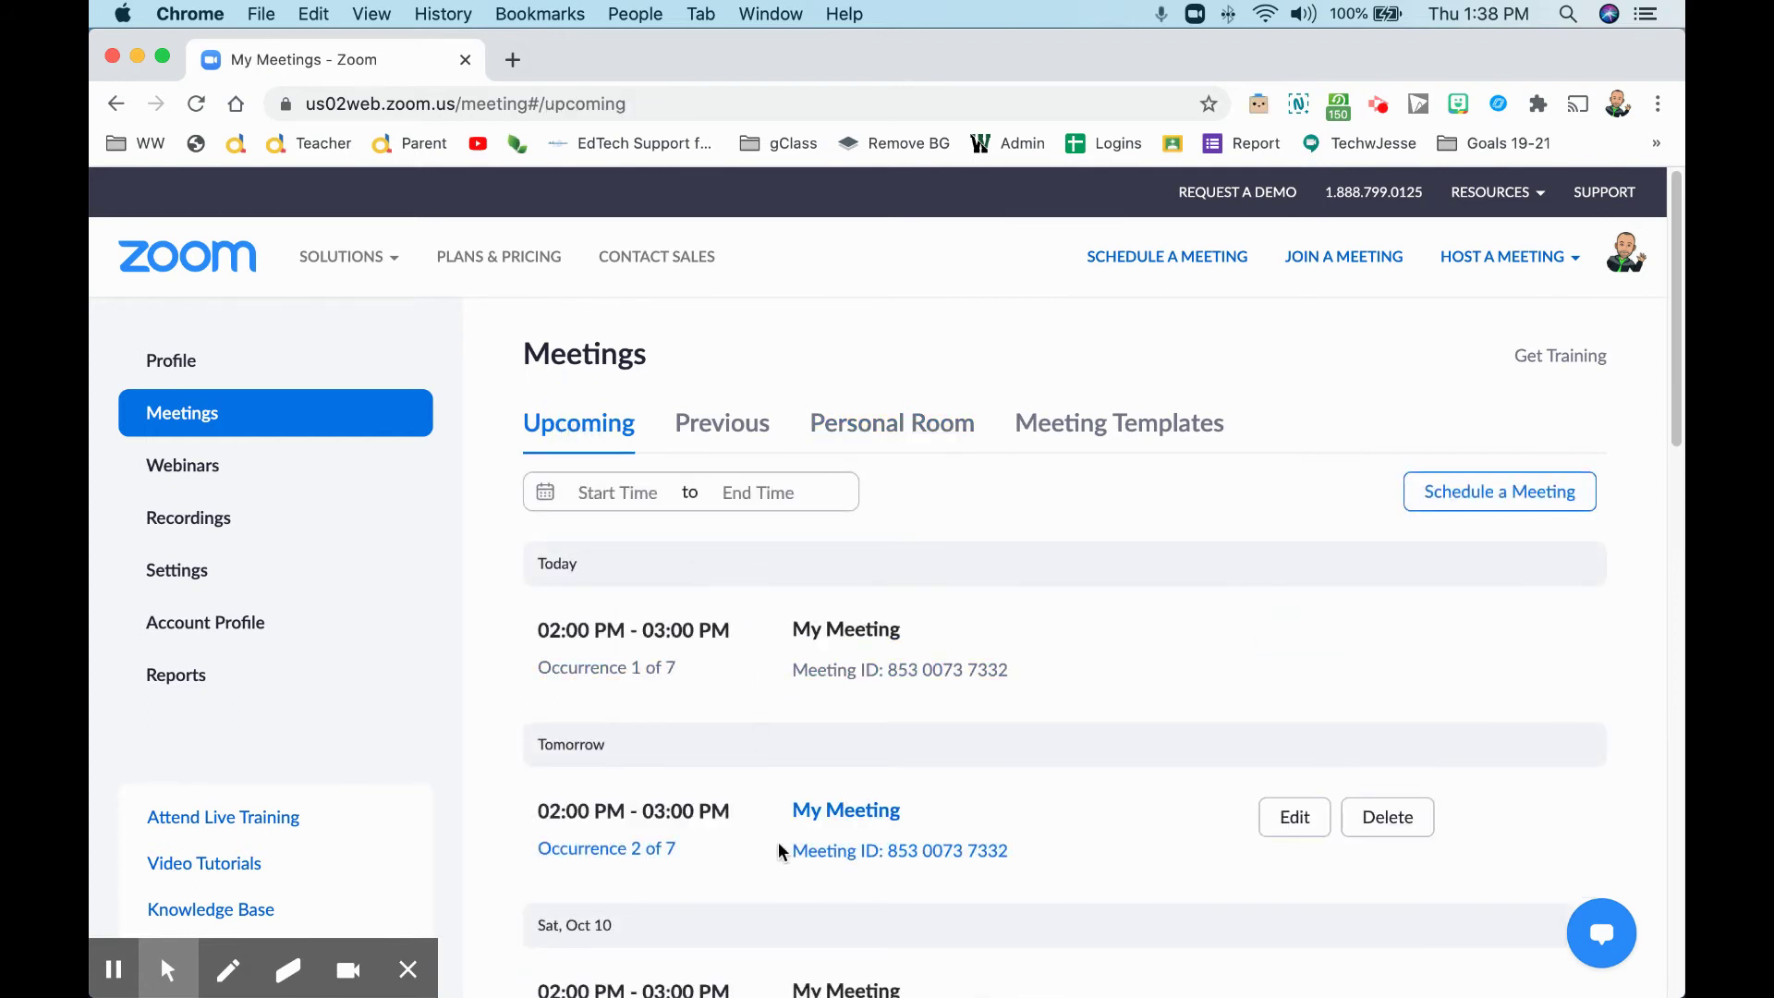
mouse_move(774, 643)
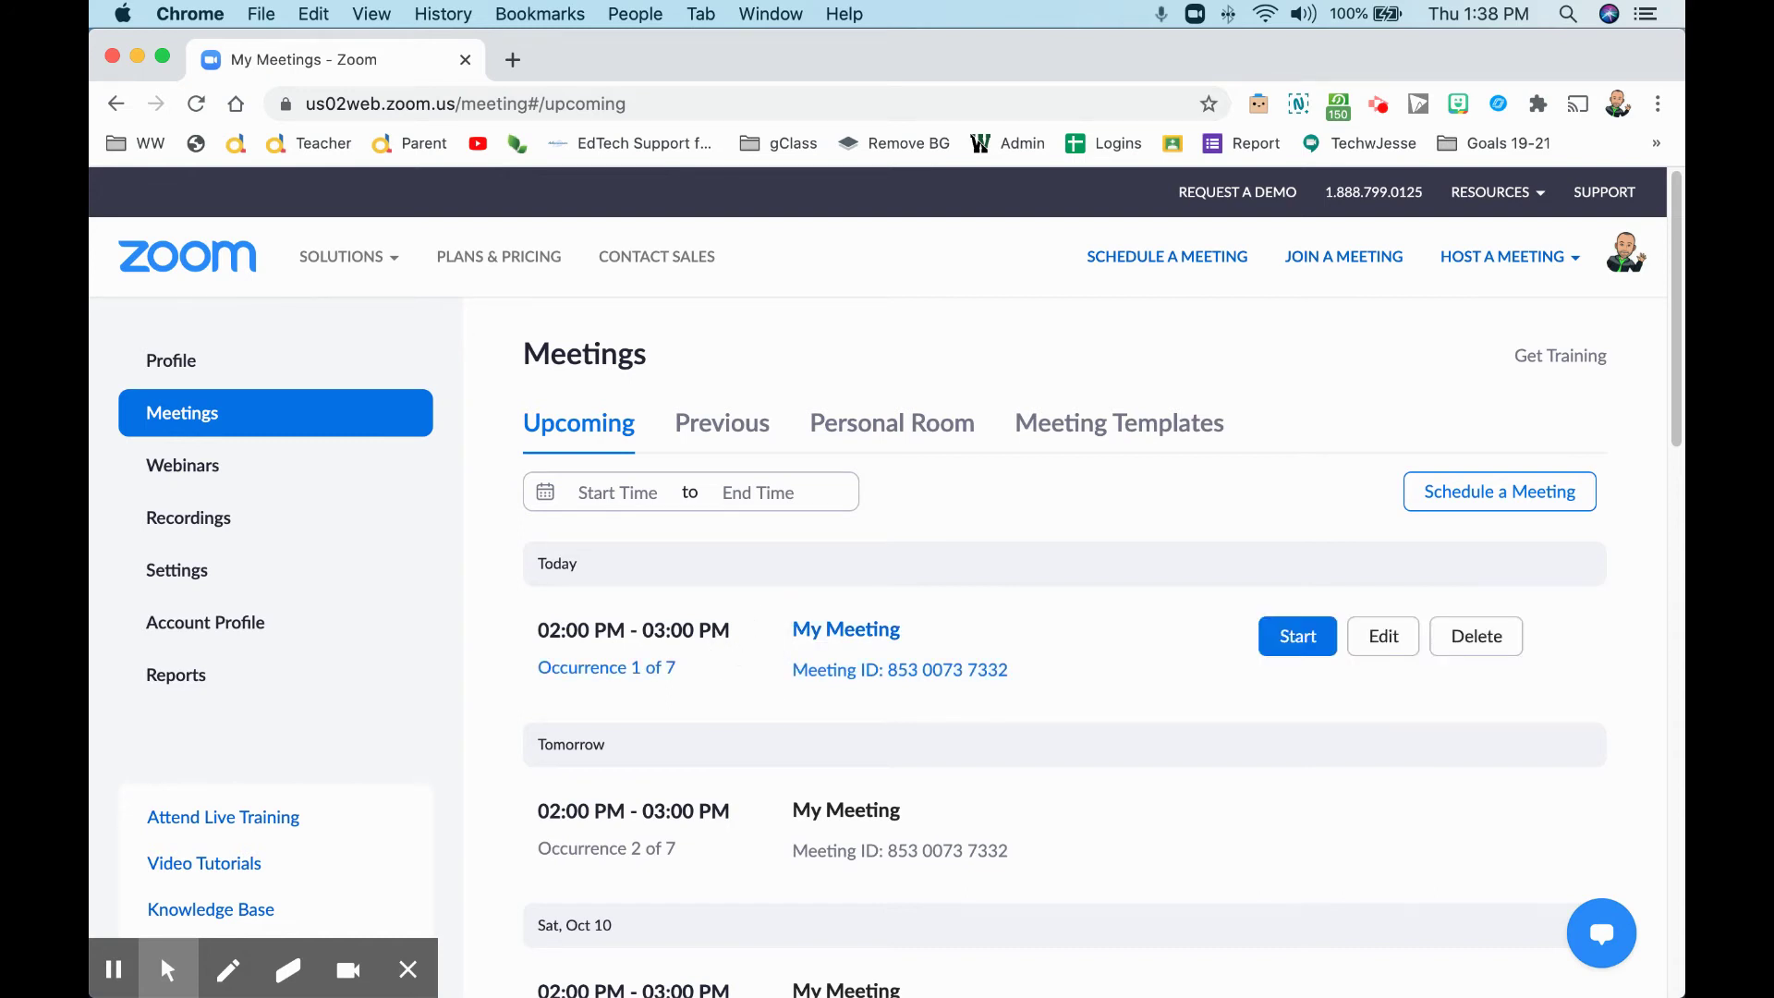
mouse_move(819, 827)
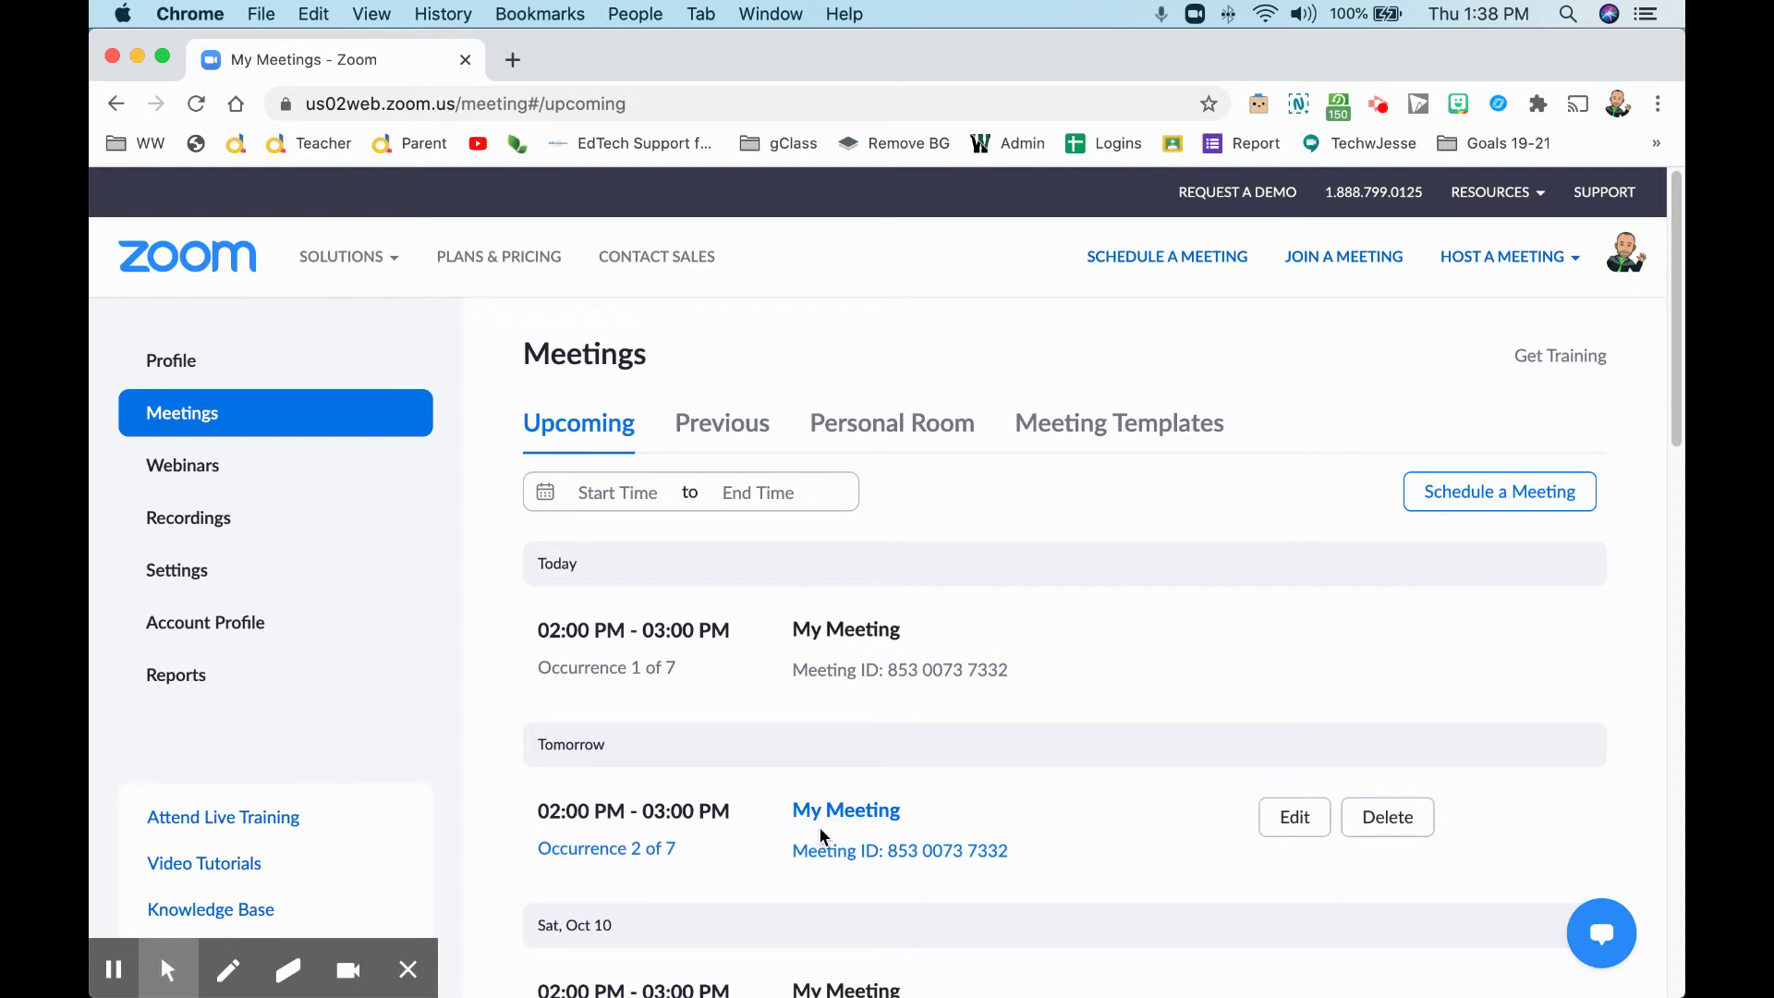
mouse_move(828, 645)
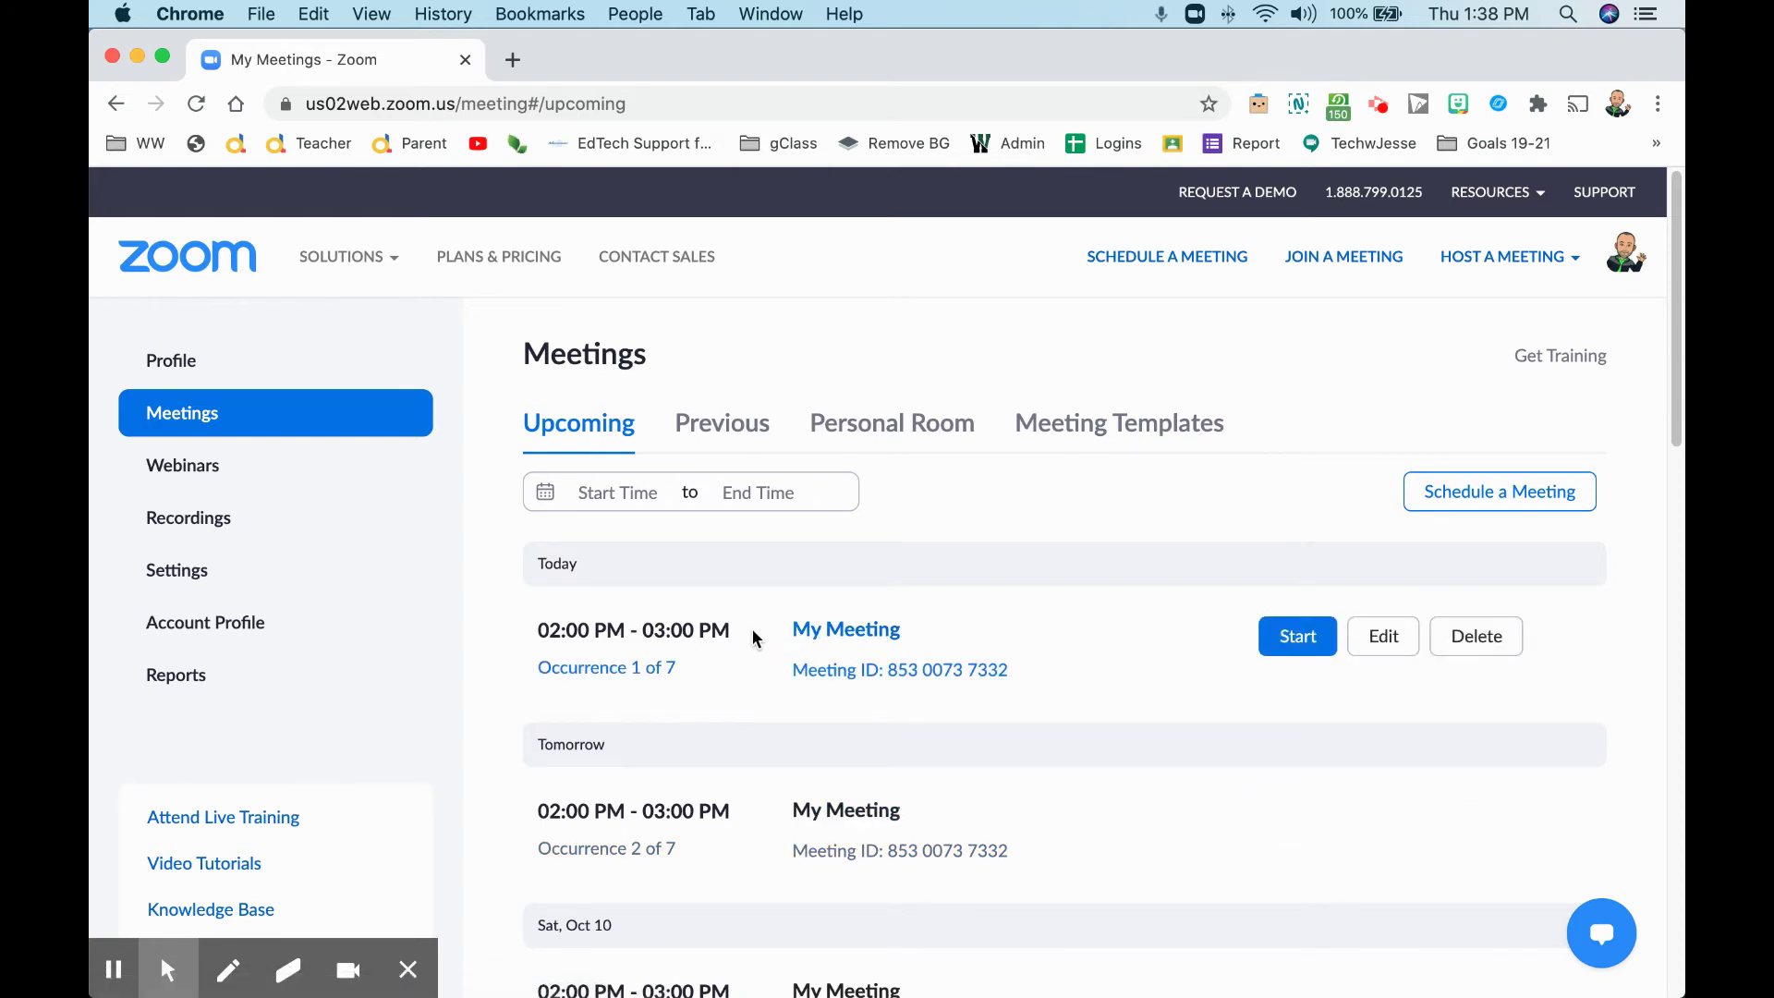
left_click(1386, 636)
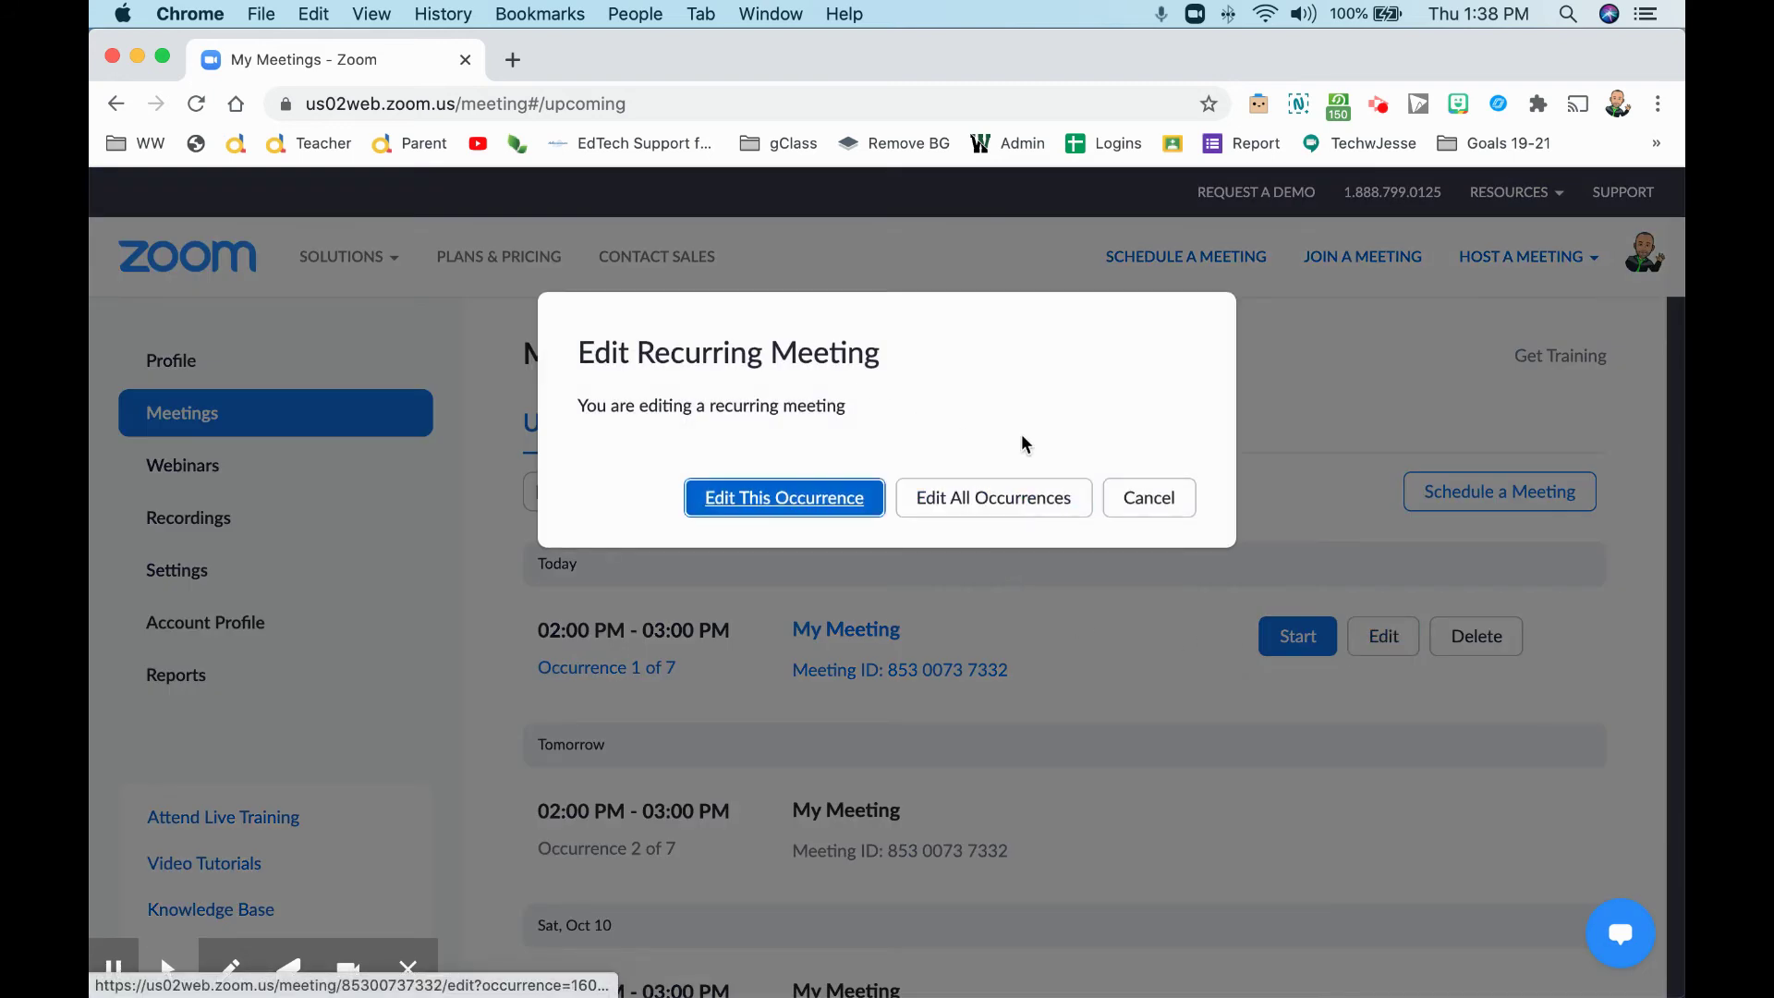
left_click(1004, 502)
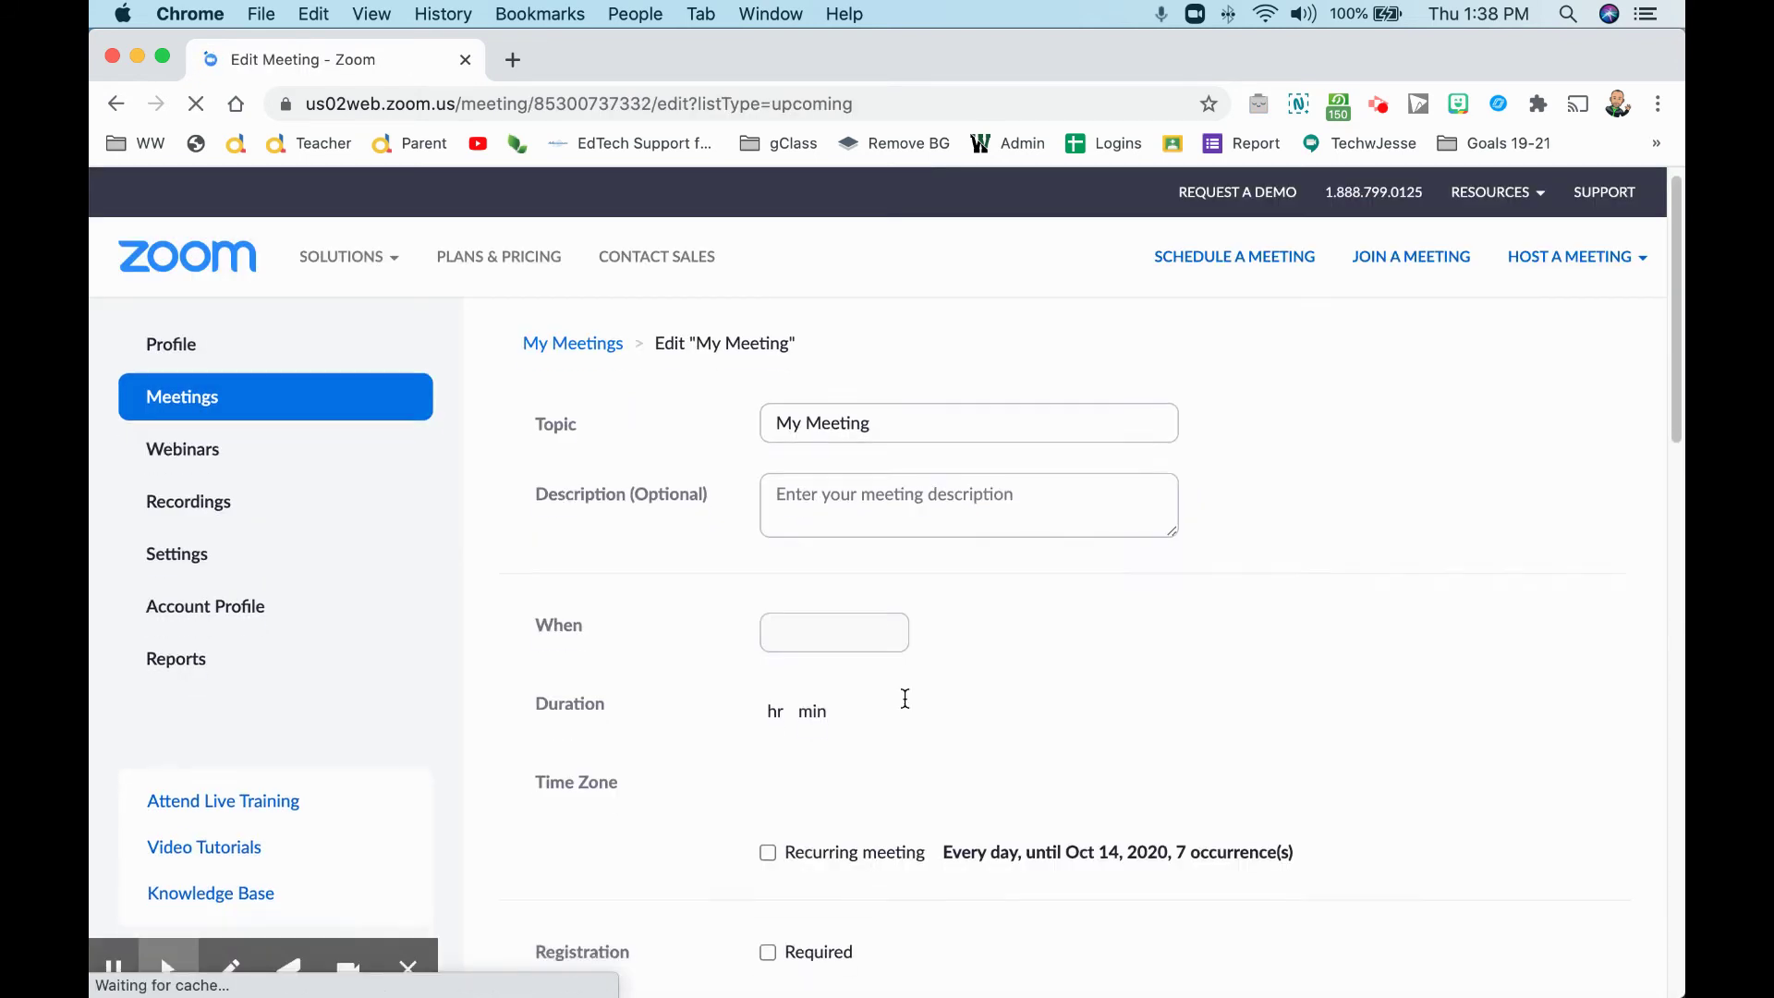
Turn off the passcode requirement for the whole recurring "My Meeting" series and save it.
scroll(903, 696, "down", 6)
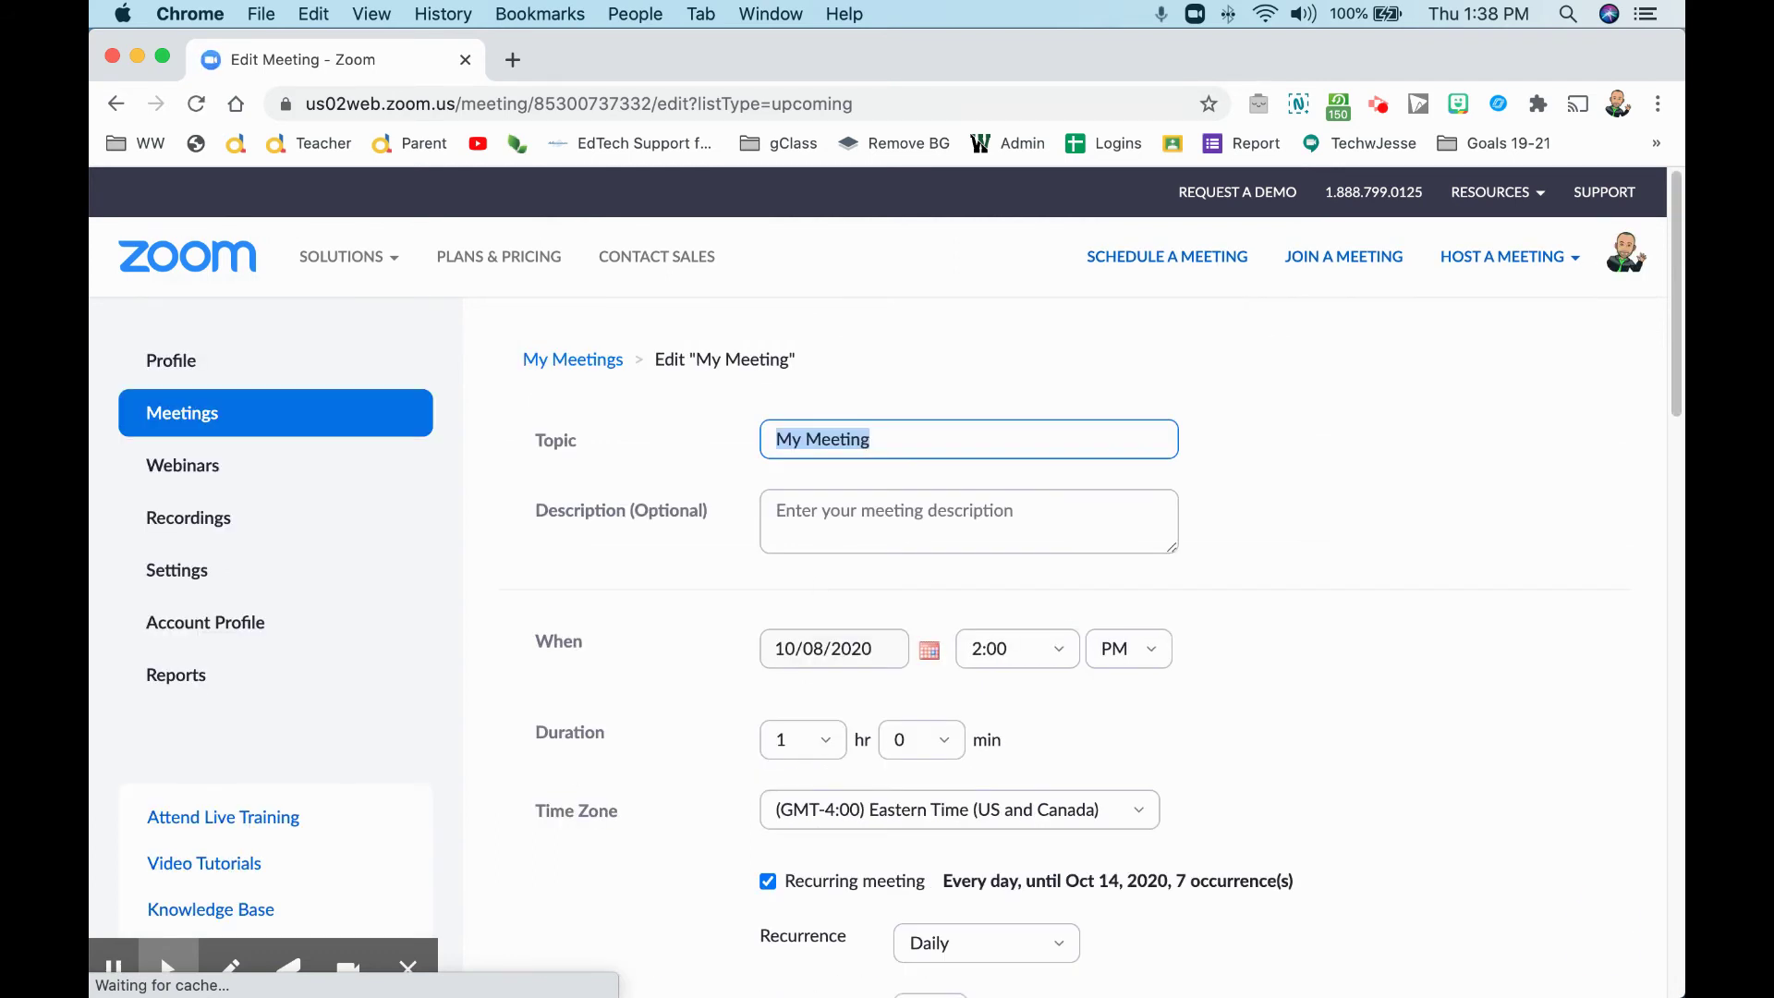
scroll(887, 647, "down", 10)
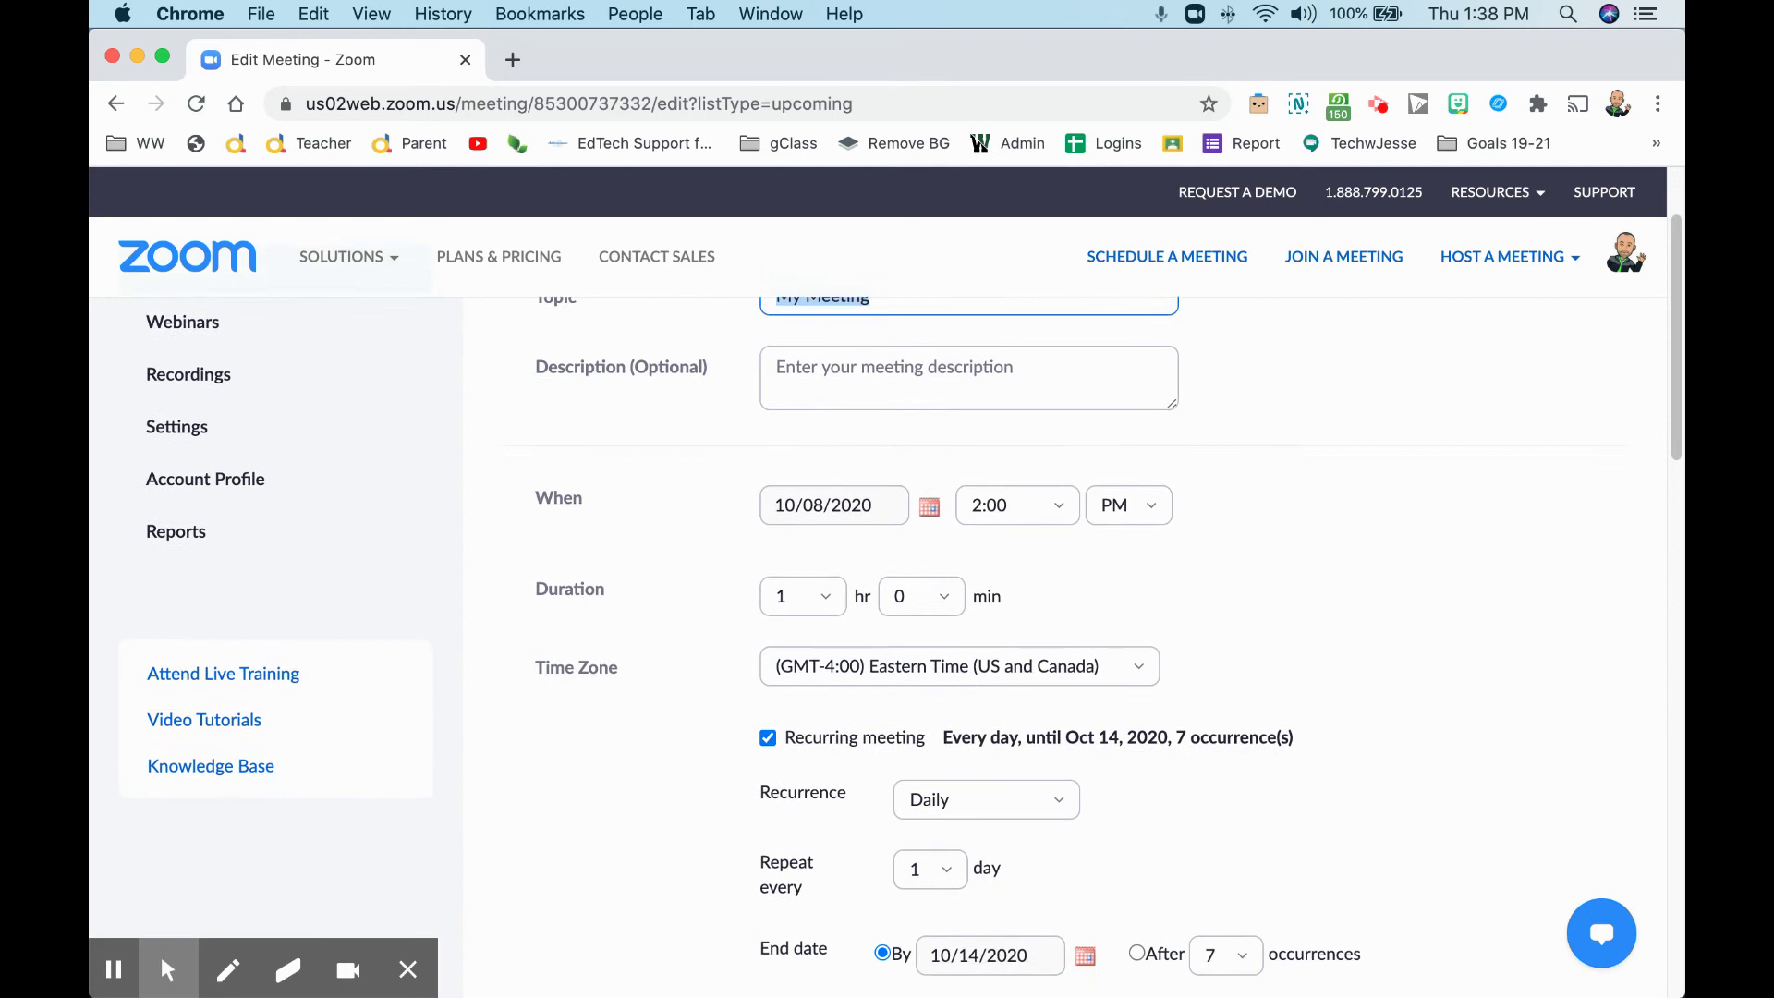
scroll(802, 600, "down", 4)
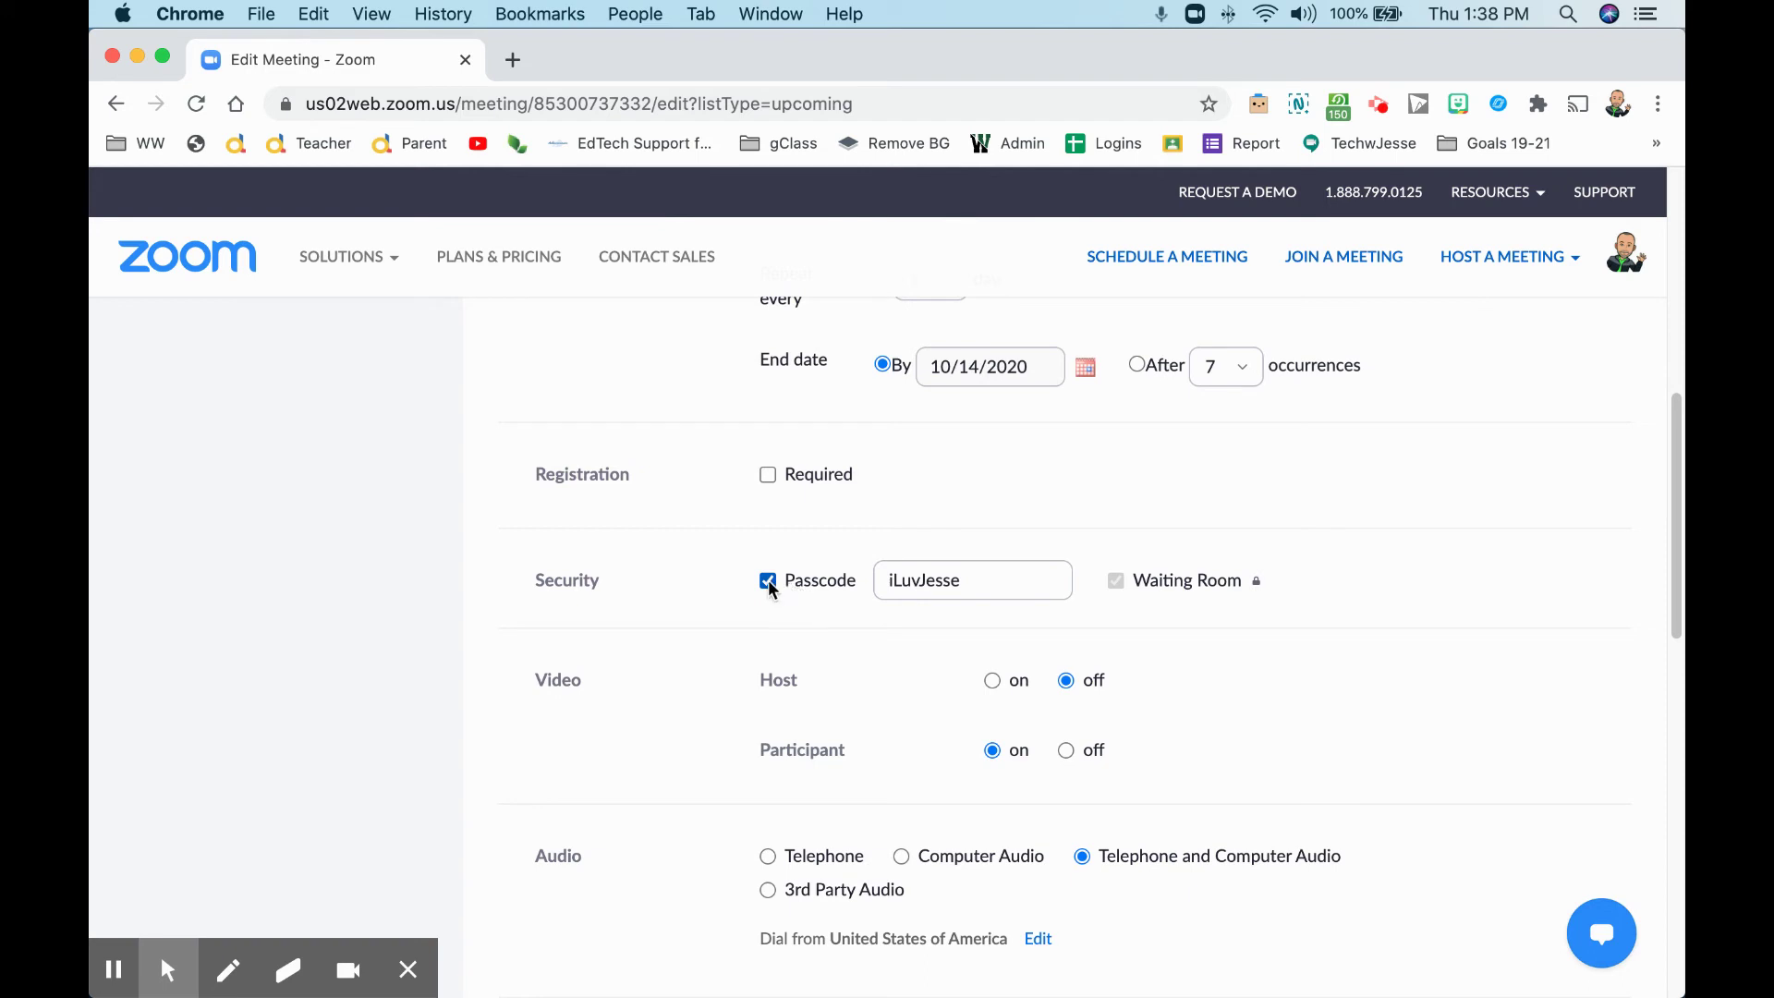
left_click(768, 581)
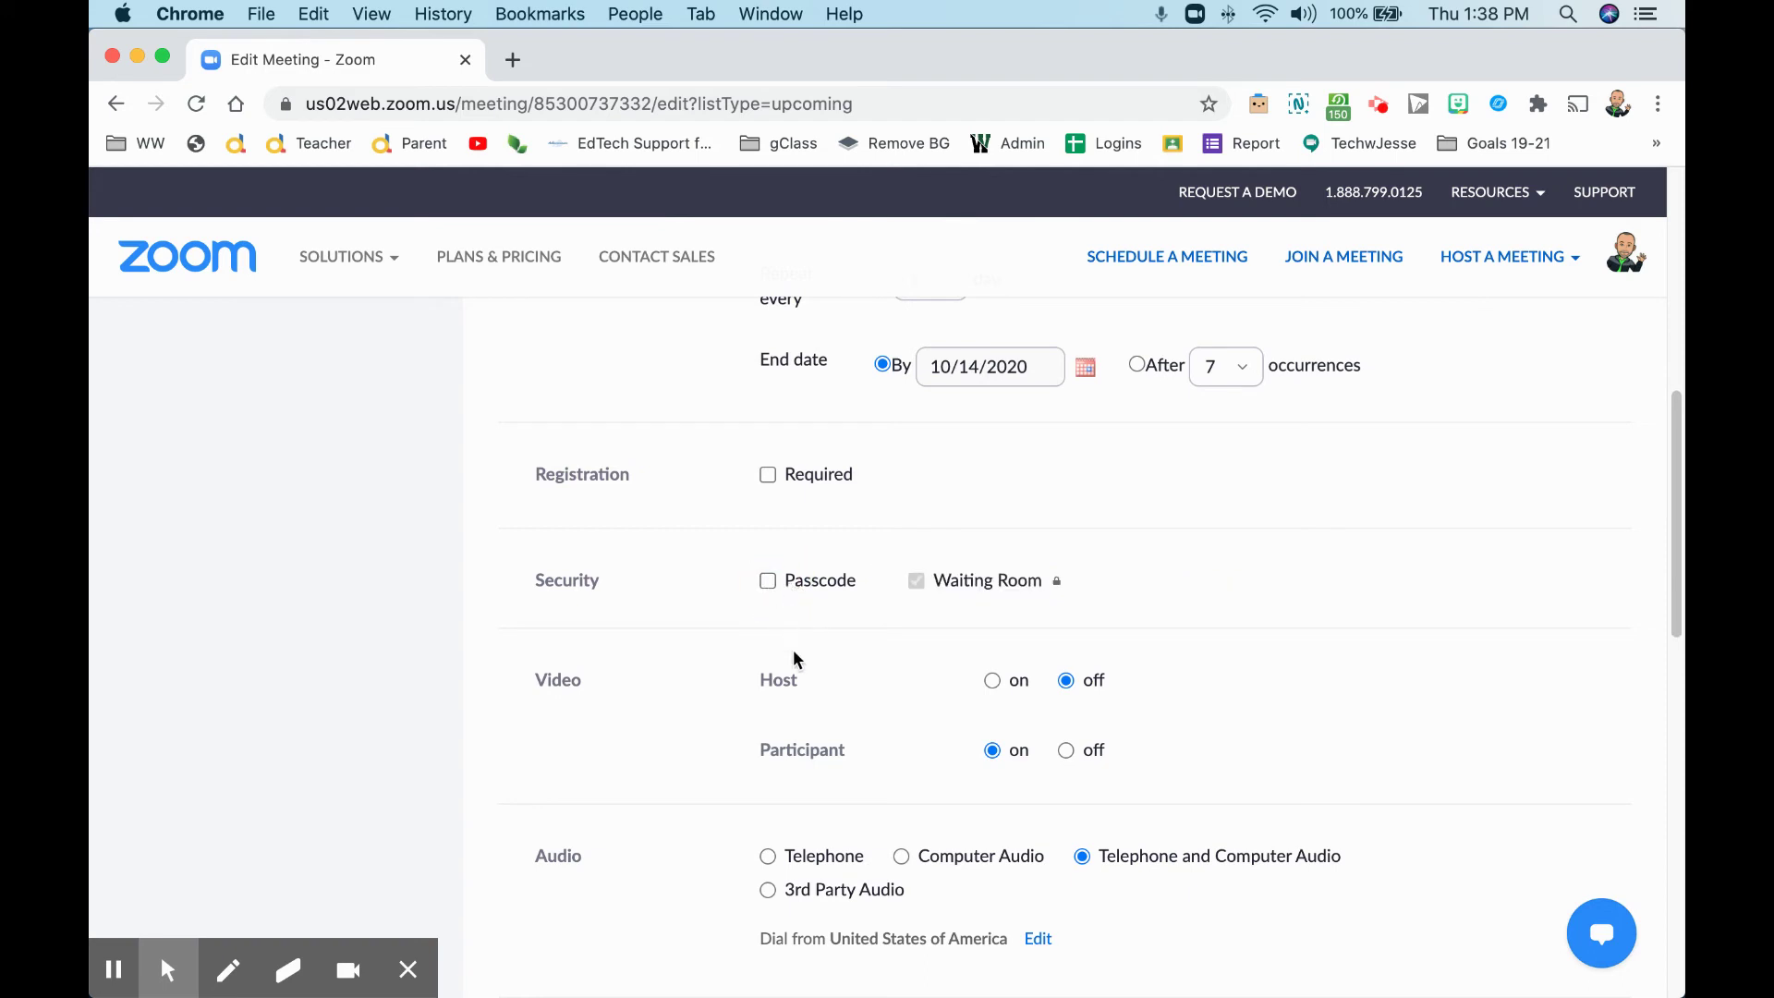
scroll(793, 651, "down", 6)
scroll(793, 648, "down", 6)
left_click(830, 442)
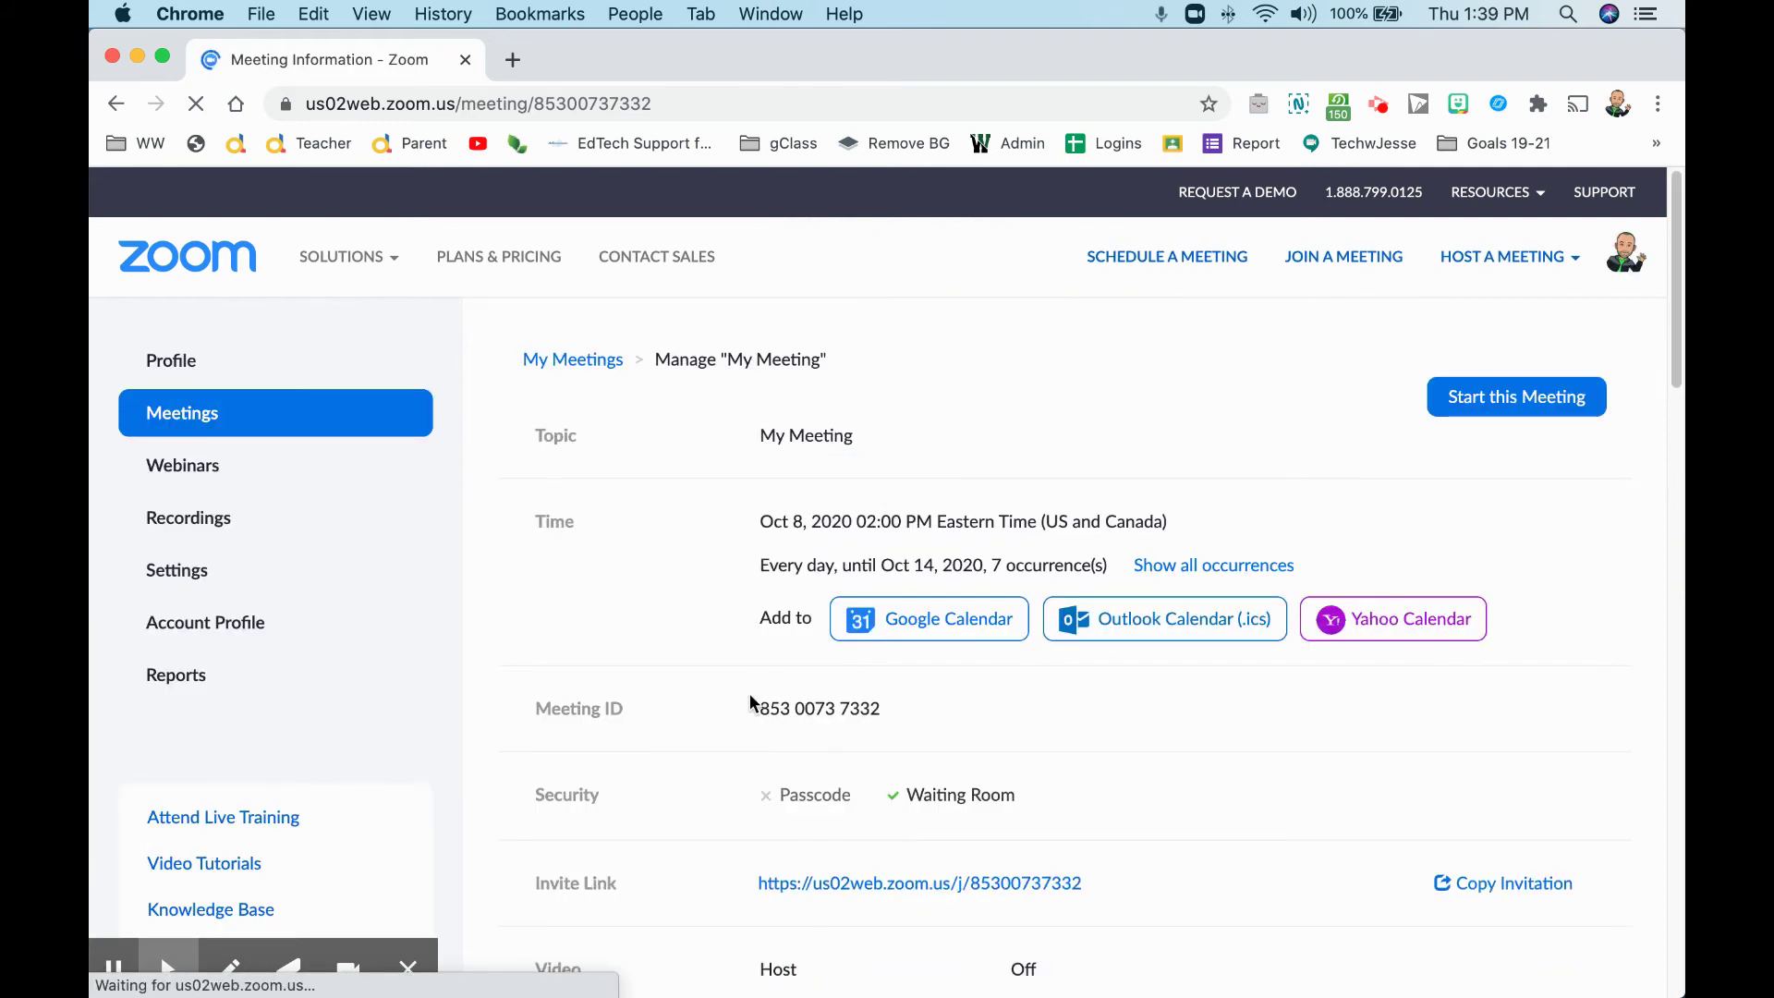
Check the saved details of "My Meeting" and review its occurrences in the list of upcoming meetings.
scroll(811, 747, "down", 2)
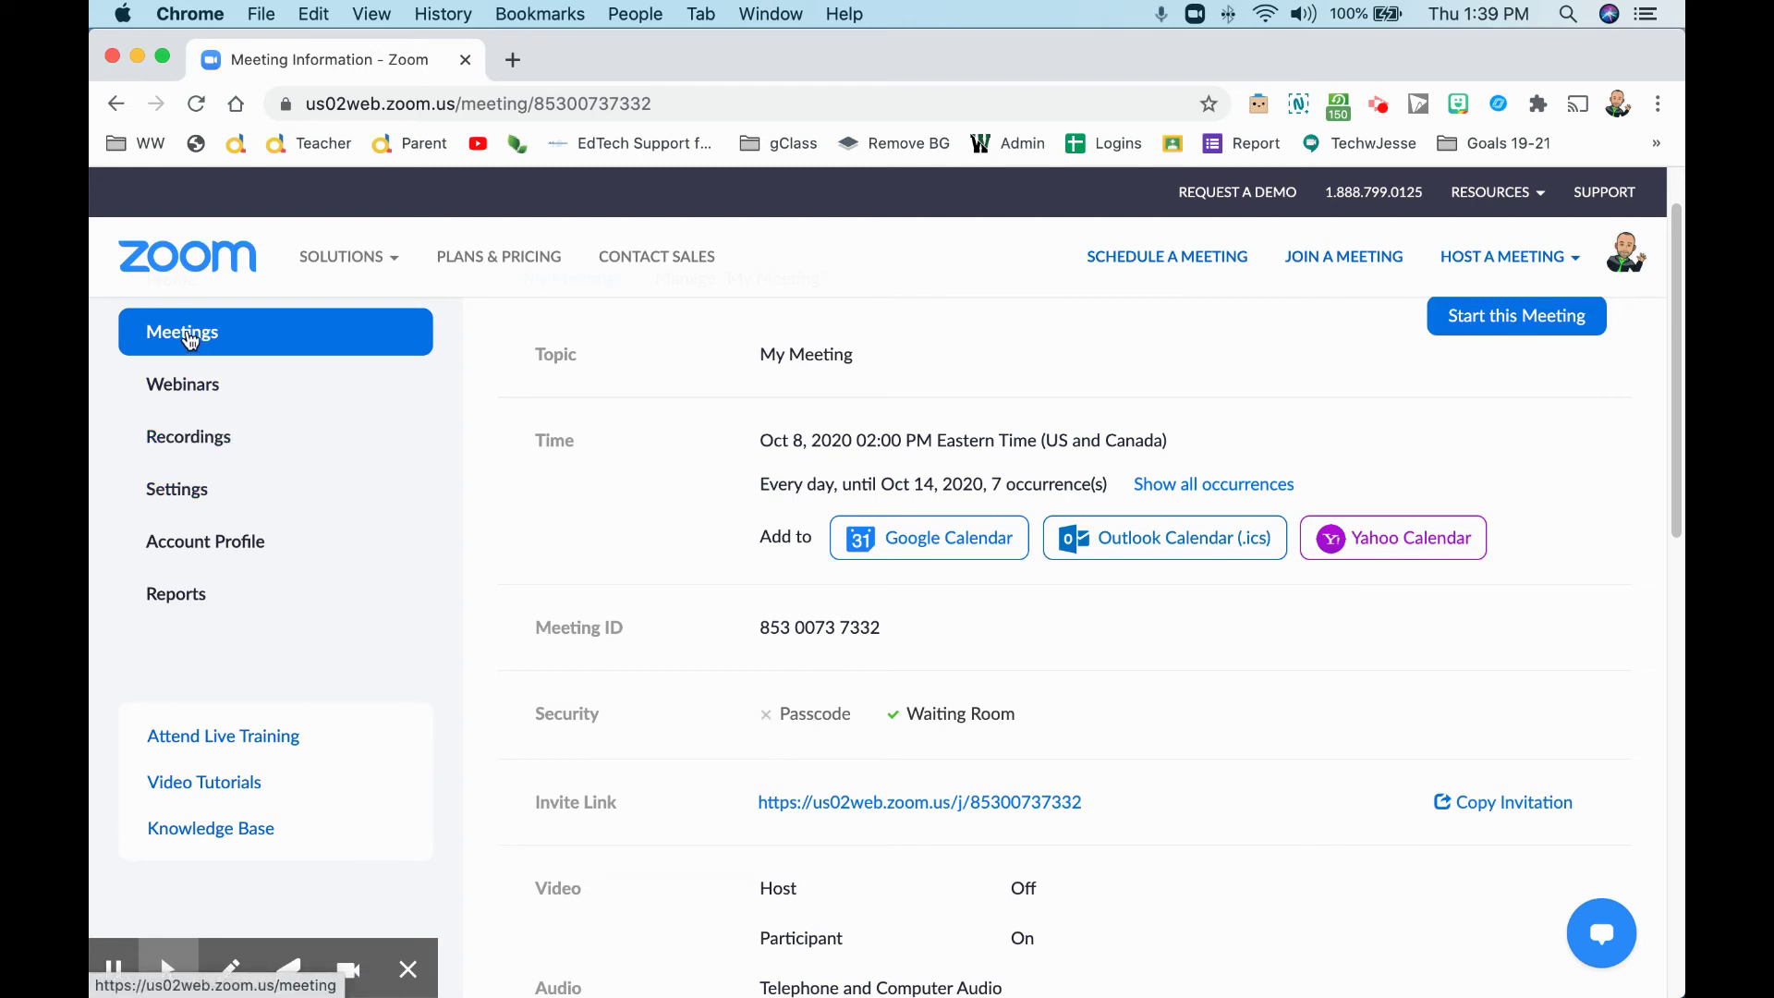
scroll(607, 460, "up", 2)
left_click(568, 363)
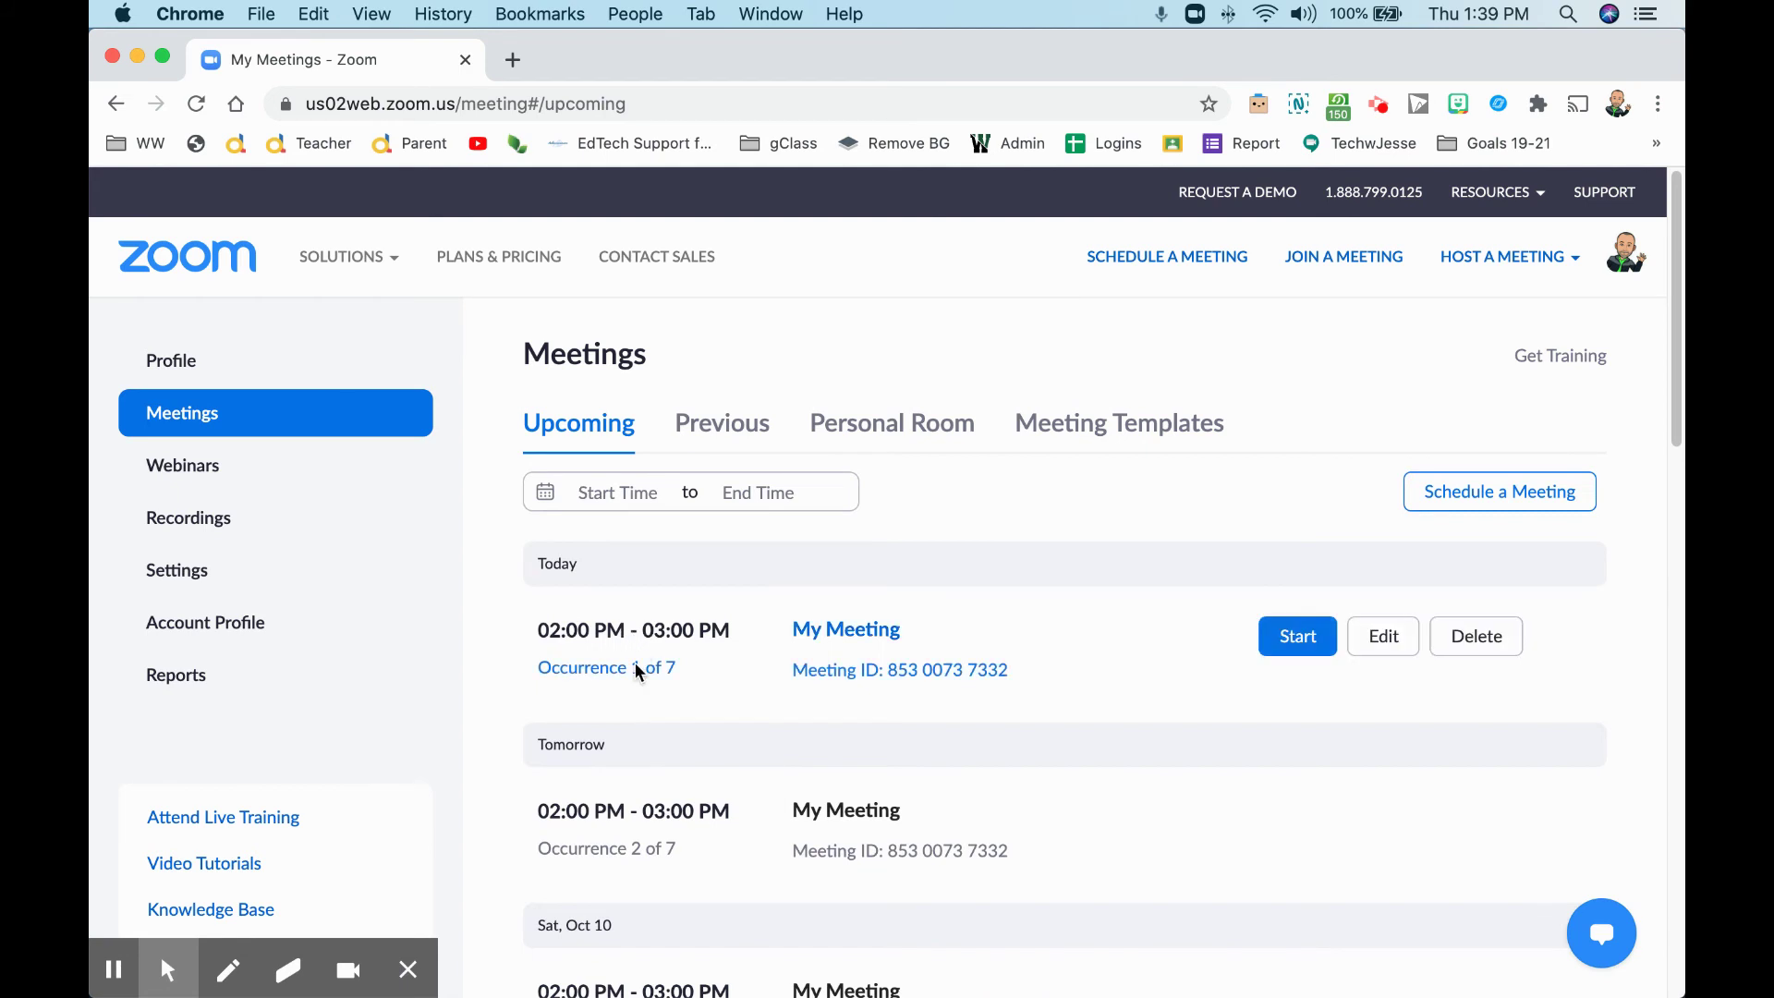
scroll(635, 664, "down", 1)
scroll(662, 640, "down", 2)
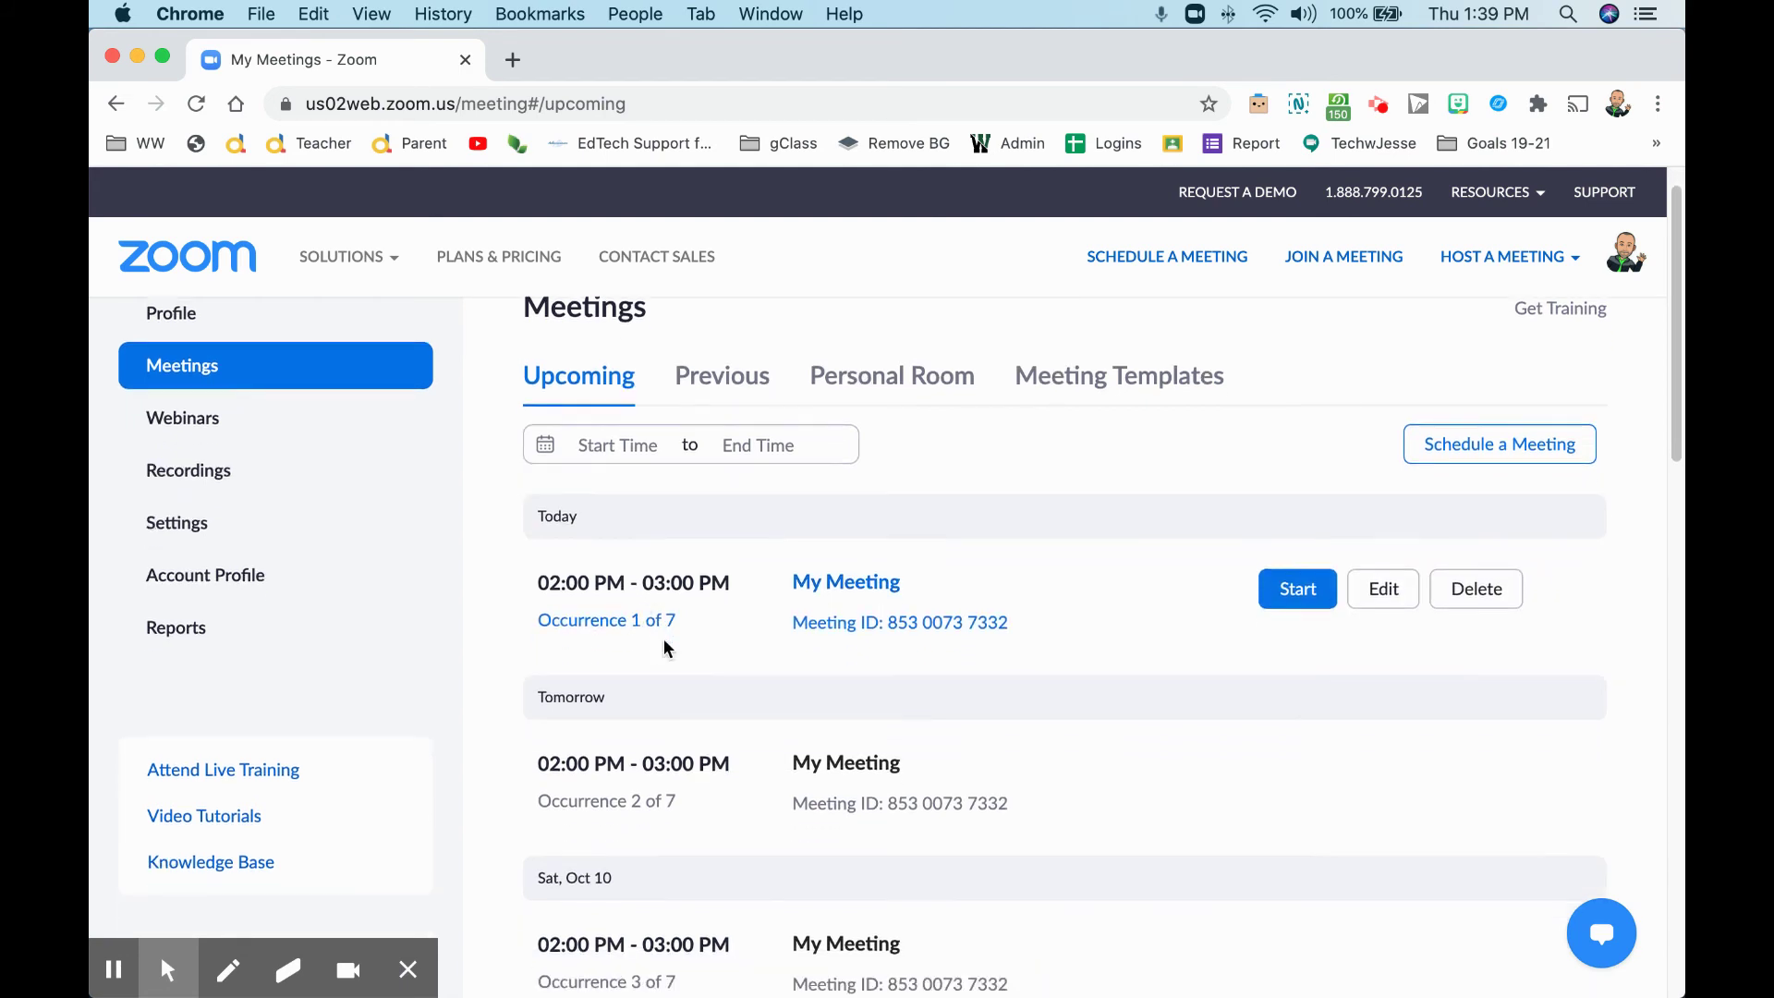
scroll(666, 647, "down", 10)
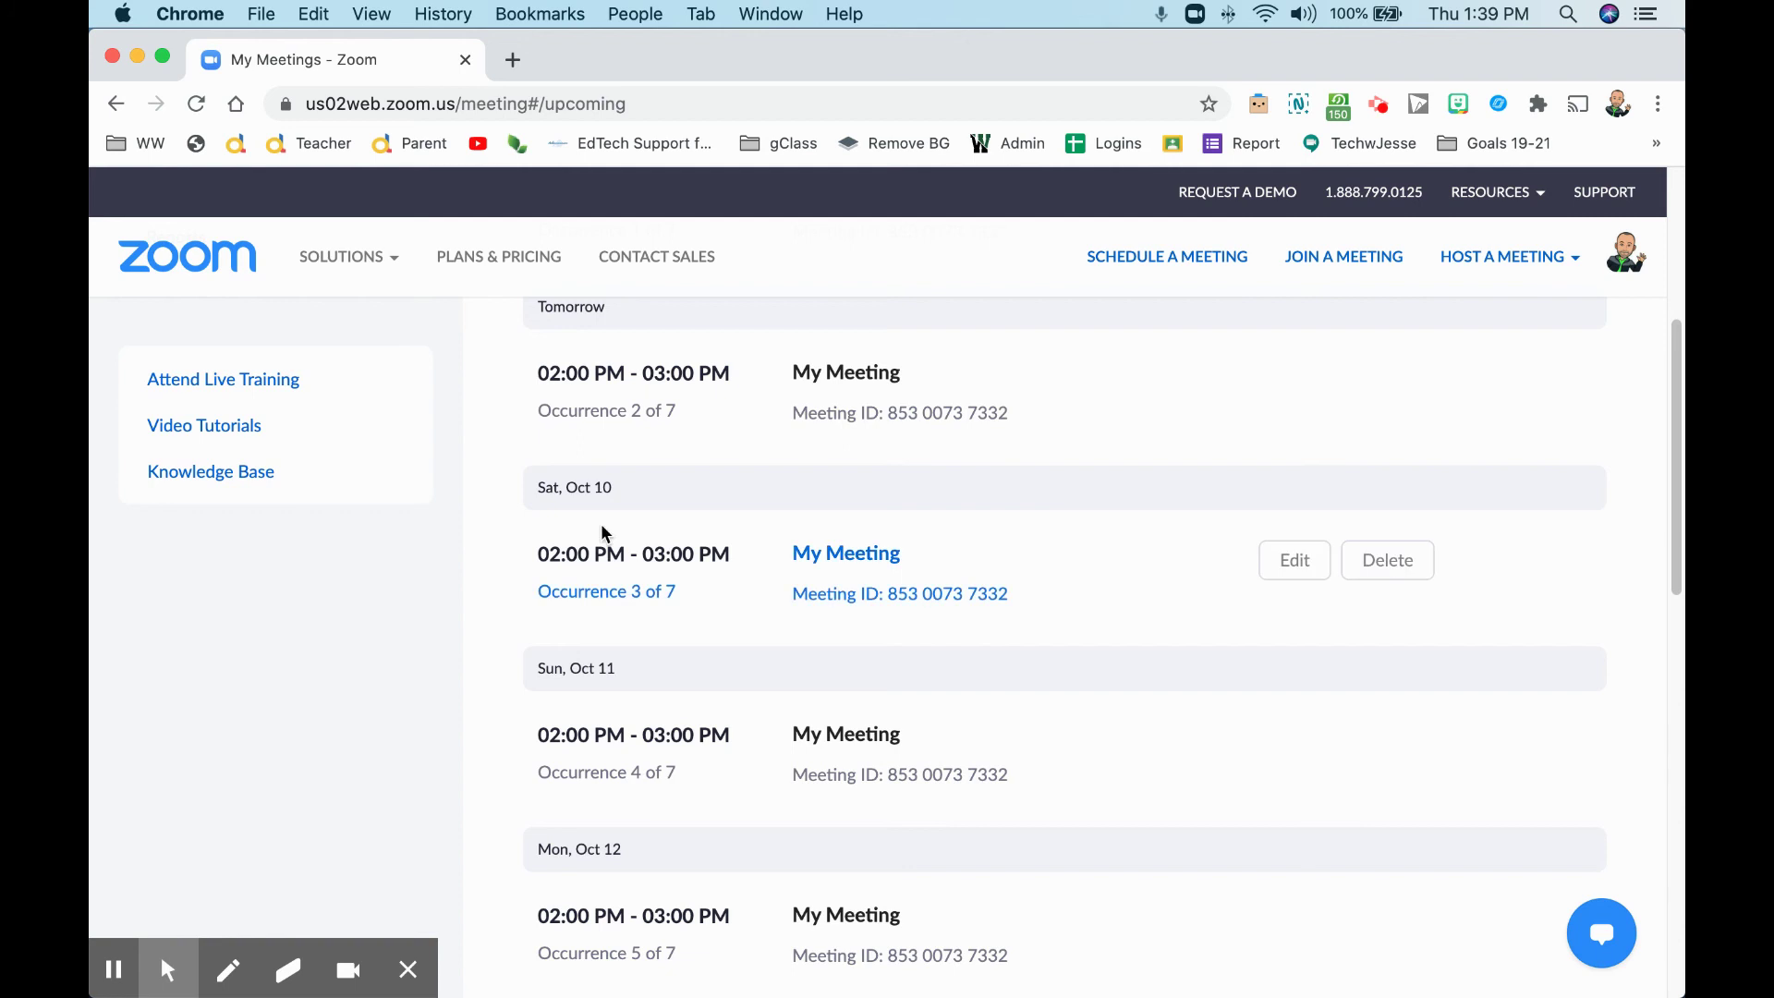
mouse_move(745, 413)
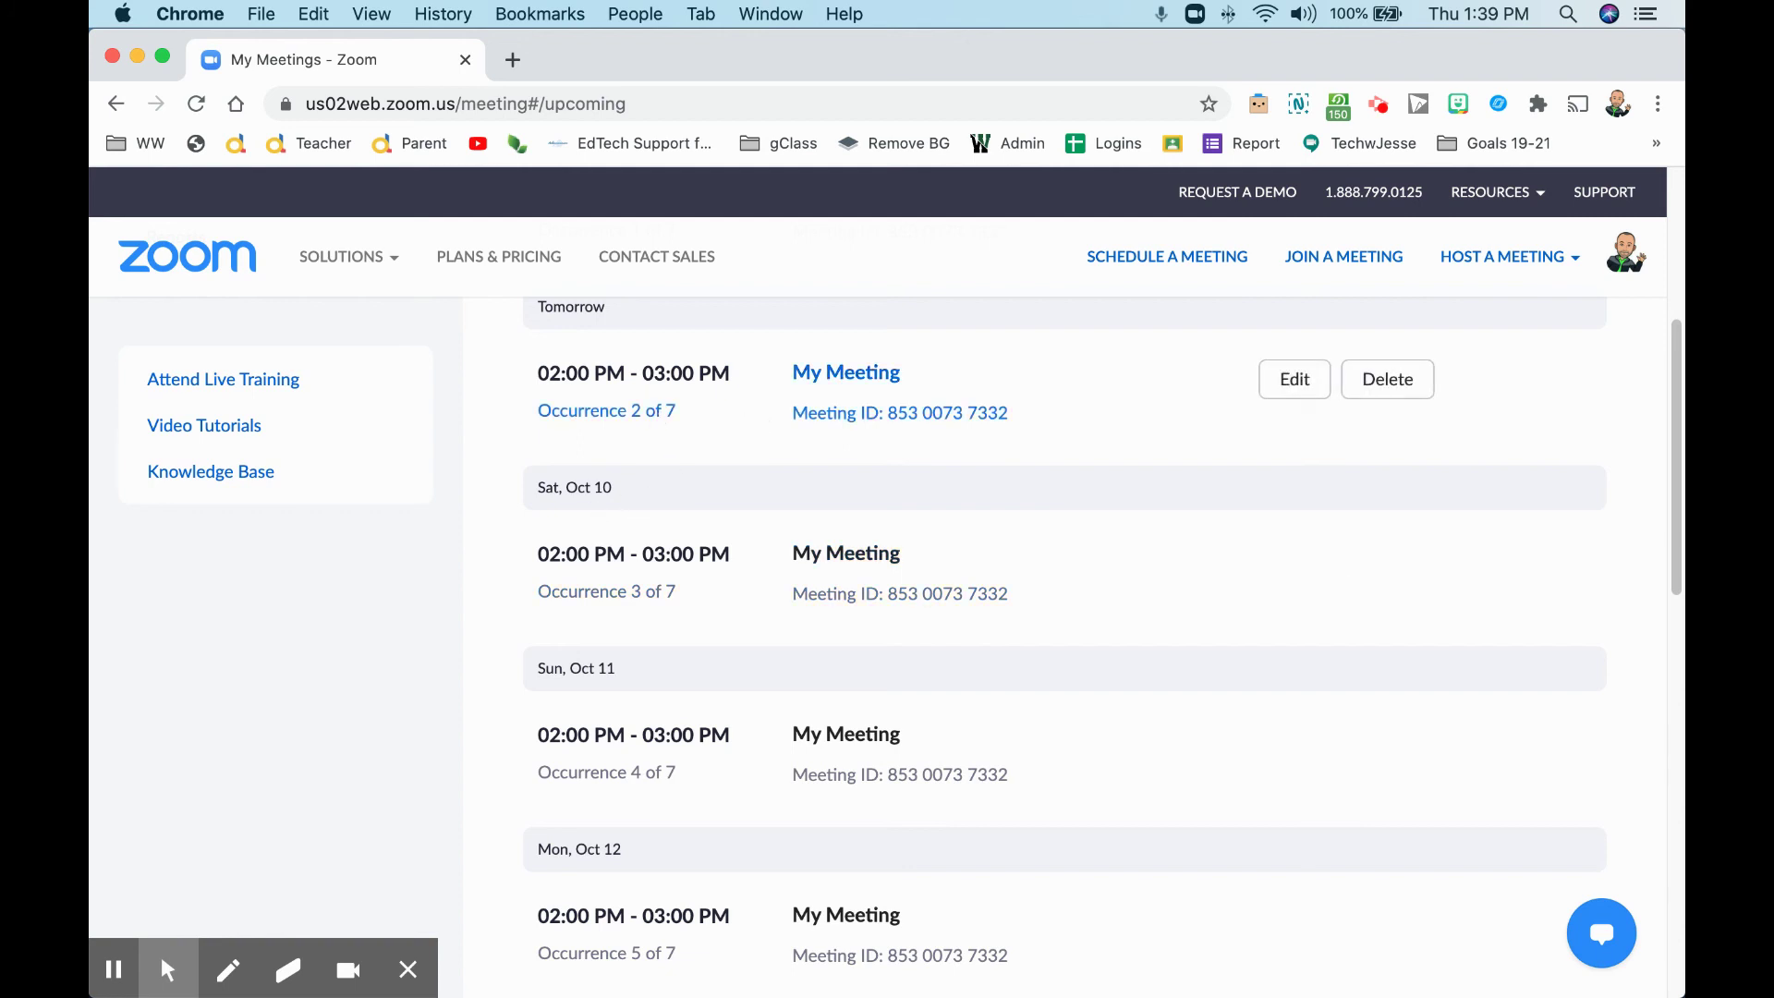
scroll(804, 416, "up", 5)
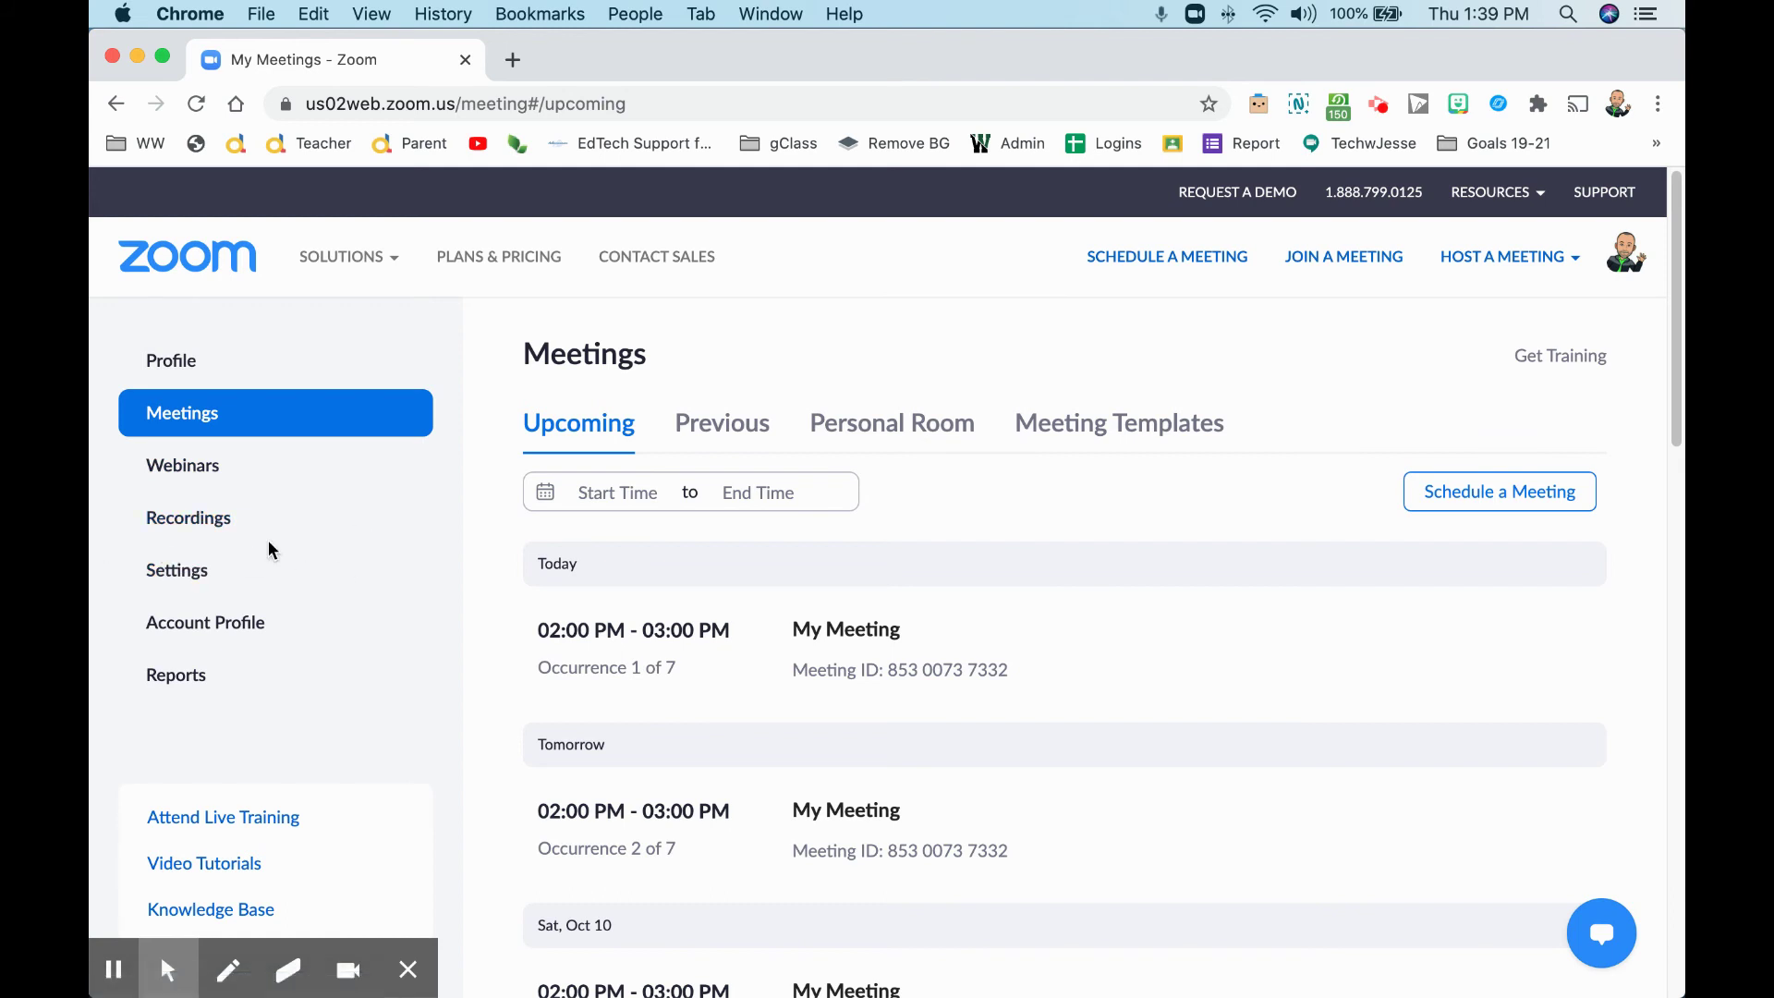
Show the Personal Room details again and select the full join URL.
left_click(189, 421)
left_click(885, 427)
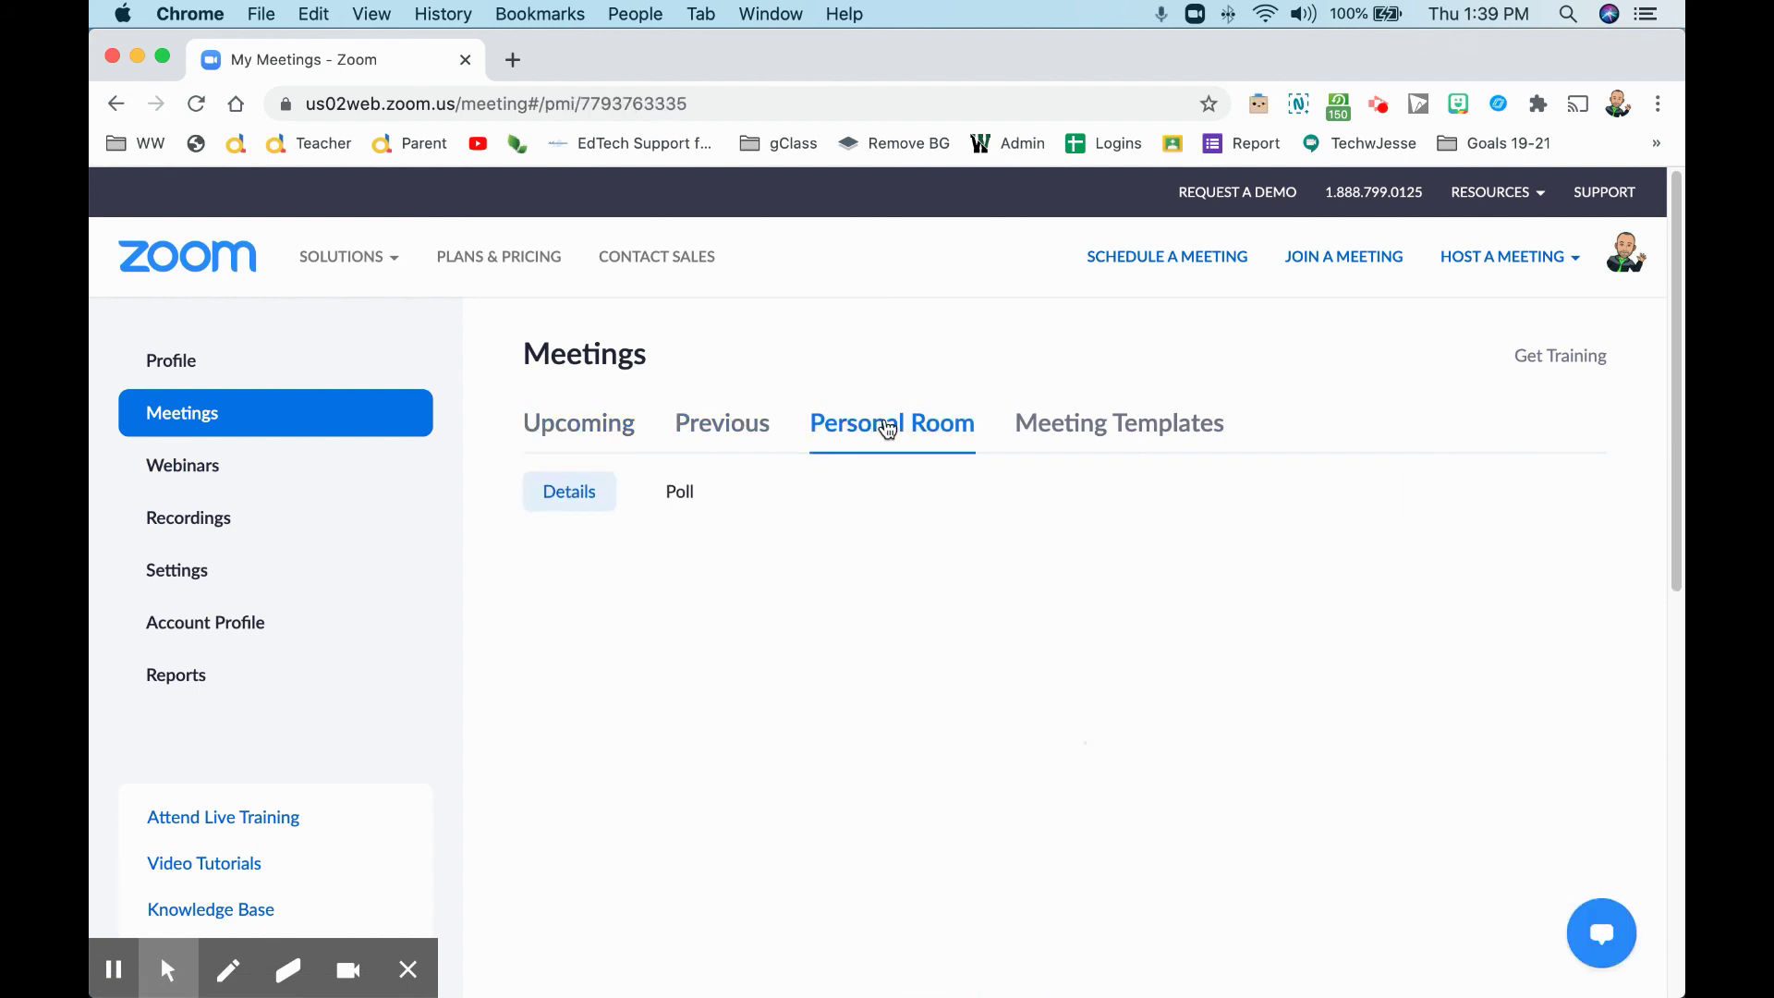
scroll(800, 647, "down", 2)
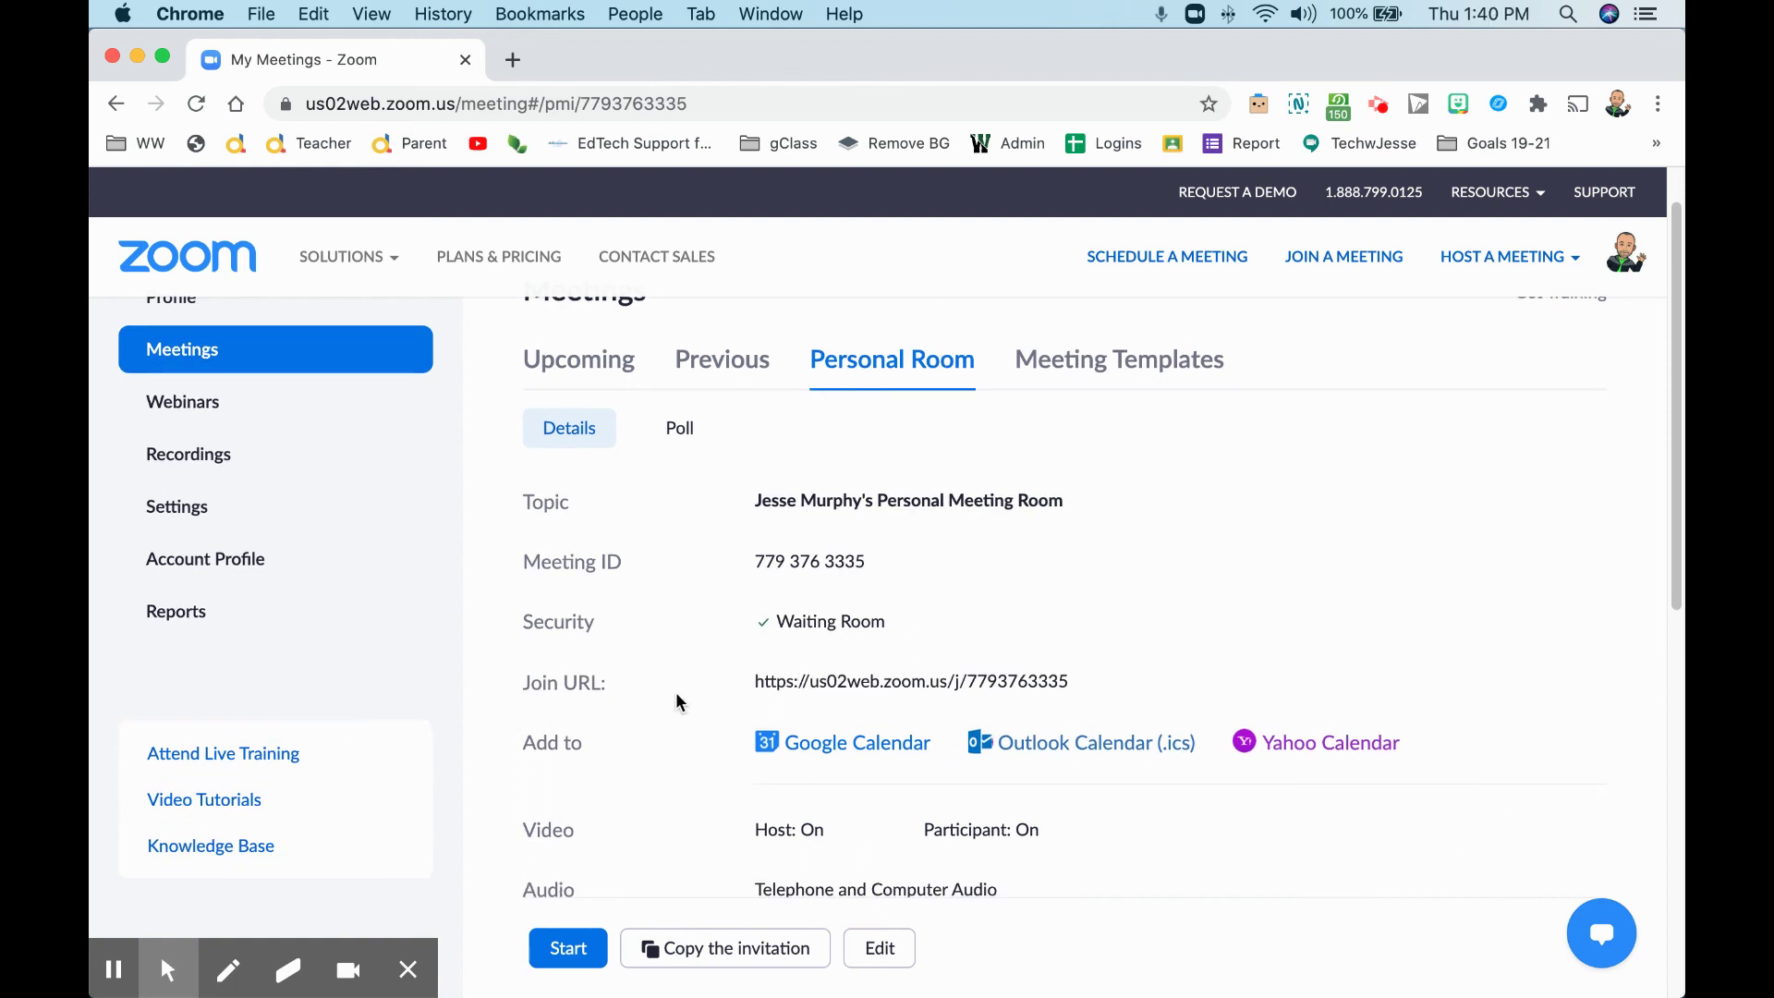
left_click(755, 684)
left_click_drag(755, 684, 1073, 681)
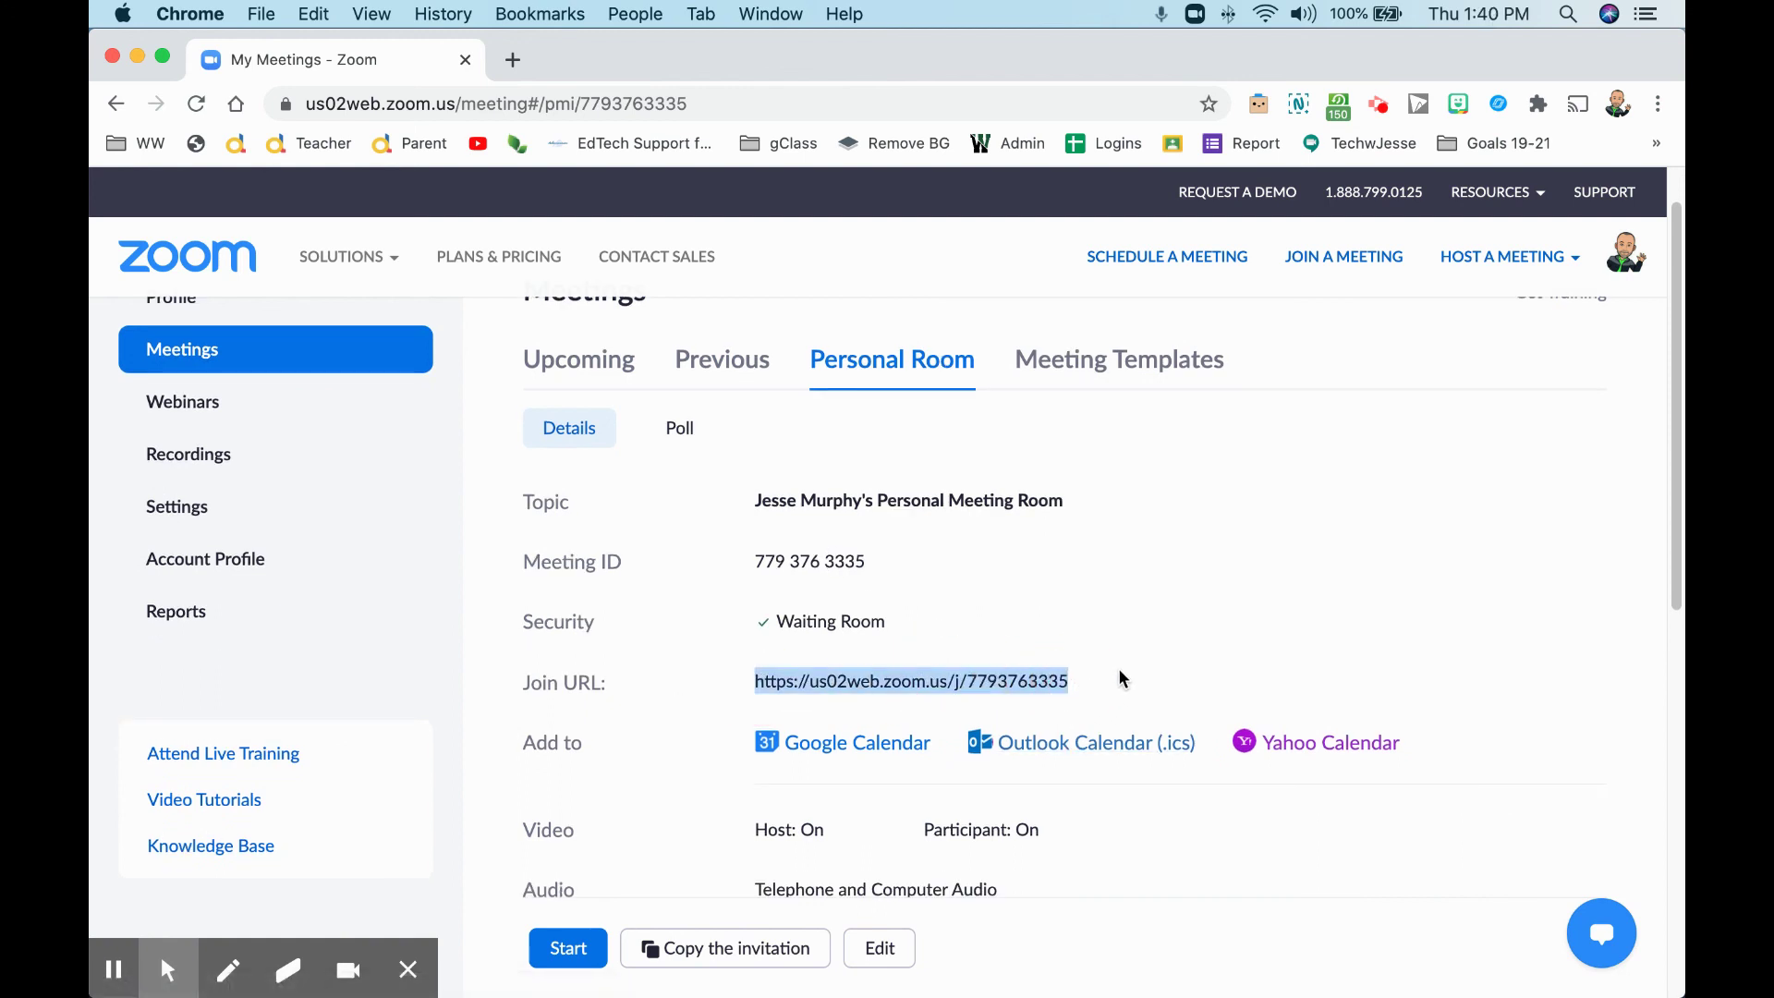